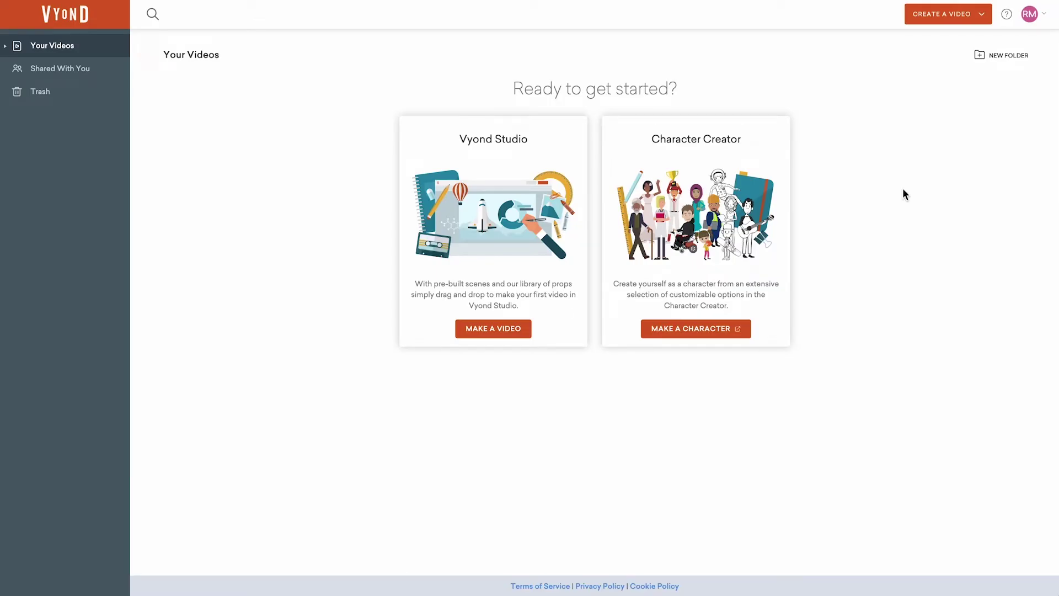
From Create a Video, choose Use a Template to open the Template Library
{"action": "left_click", "coordinate": [943, 18]}
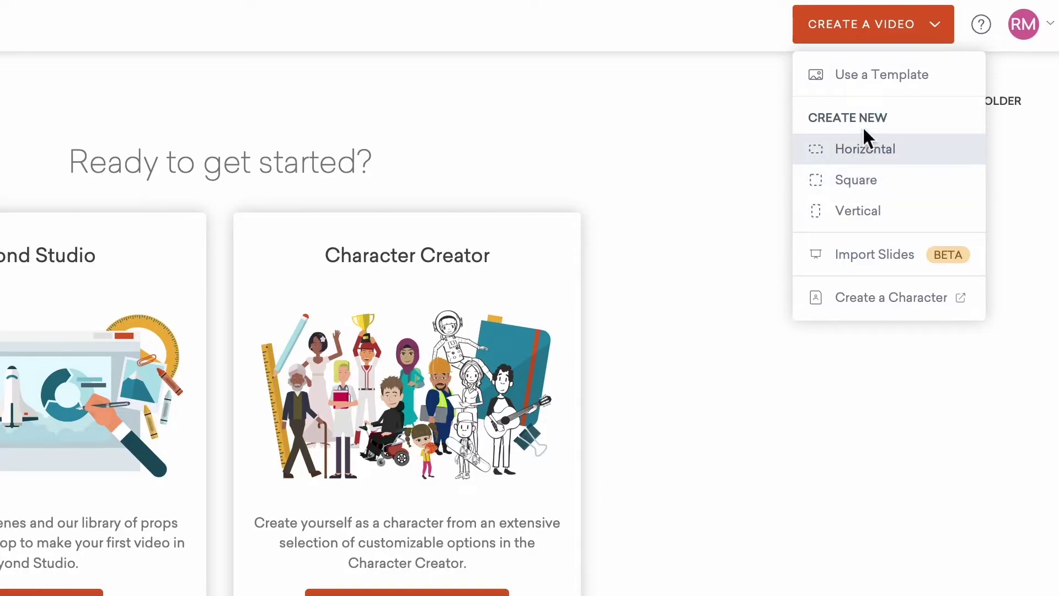
{"action": "left_click", "coordinate": [863, 81]}
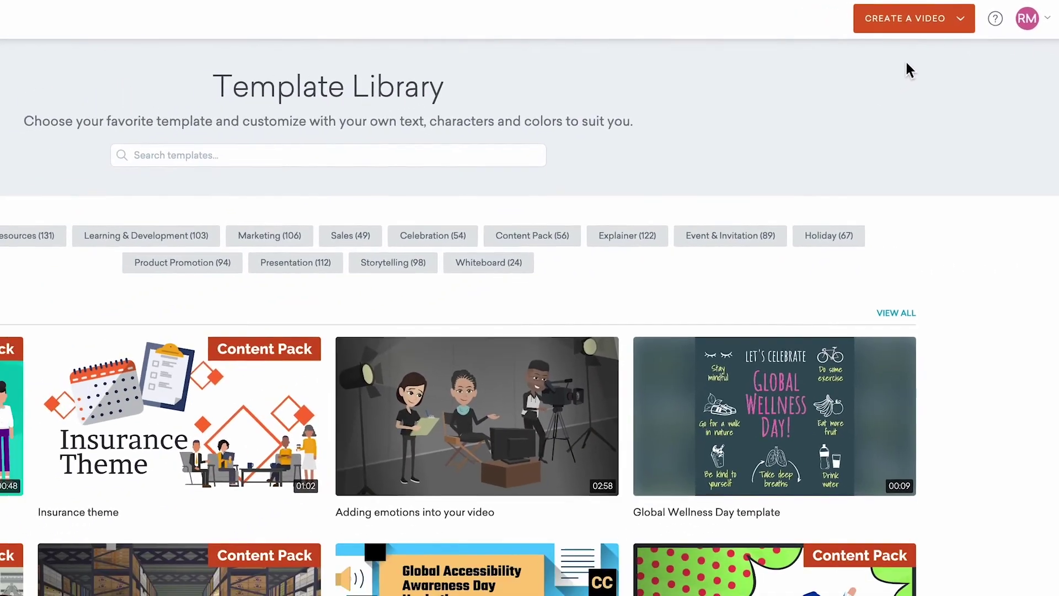
Scroll the Template Library down to the Holiday category, then reopen the Create a Video menu
{"action": "scroll", "coordinate": [883, 199], "scroll_direction": "down", "scroll_amount": 1}
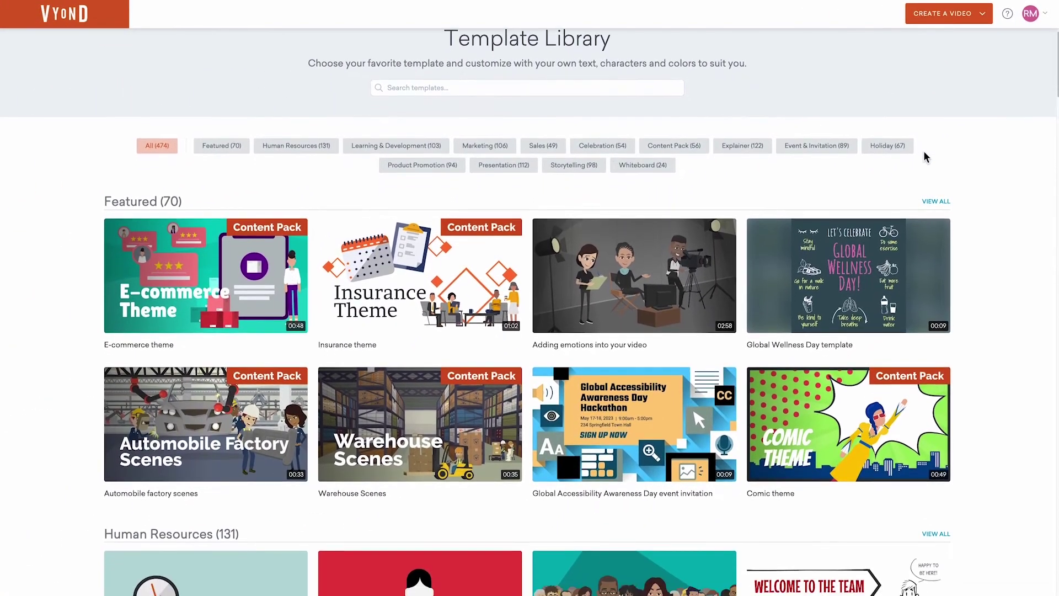
{"action": "scroll", "coordinate": [926, 157], "scroll_direction": "down", "scroll_amount": 15}
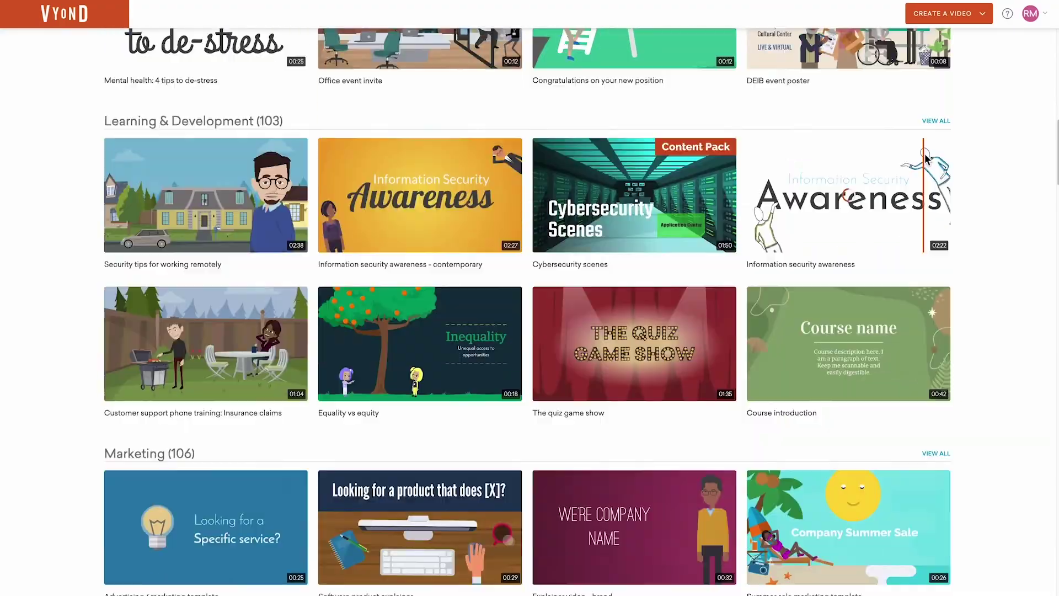
{"action": "scroll", "coordinate": [926, 157], "scroll_direction": "down", "scroll_amount": 13}
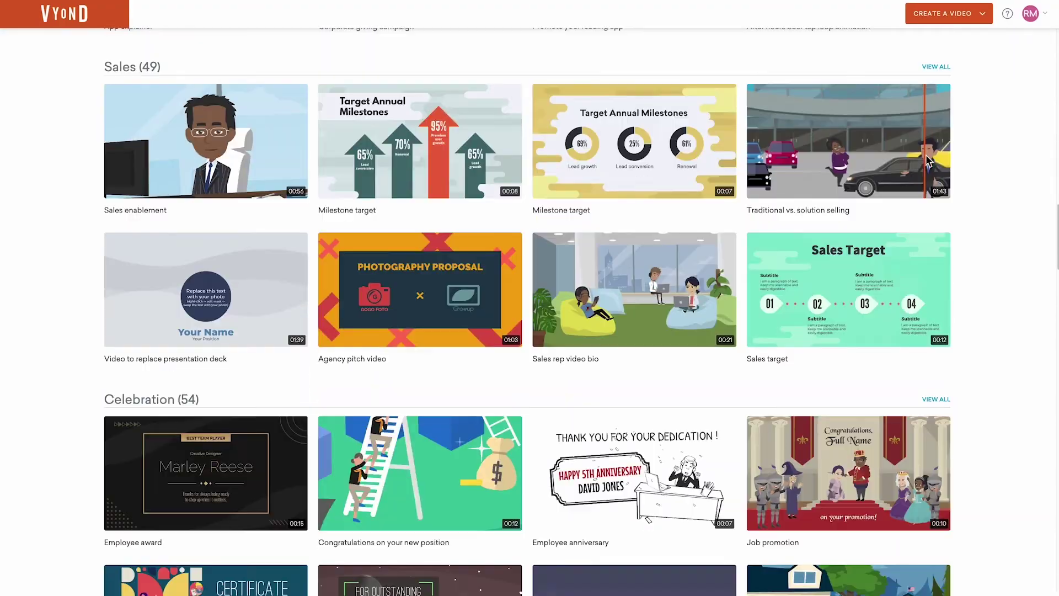
{"action": "scroll", "coordinate": [928, 162], "scroll_direction": "down", "scroll_amount": 13}
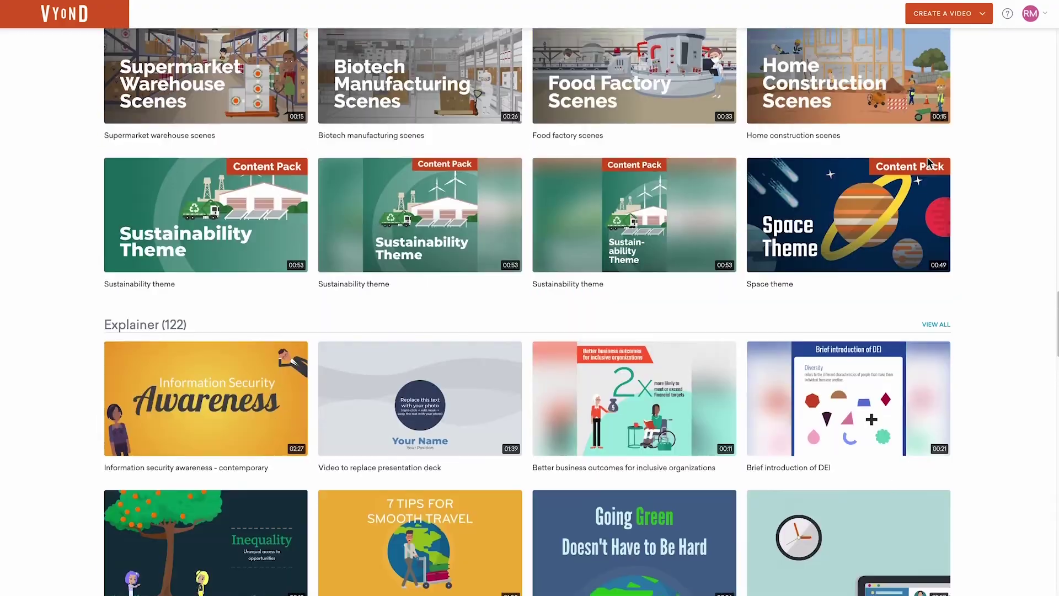
{"action": "scroll", "coordinate": [928, 158], "scroll_direction": "down", "scroll_amount": 7}
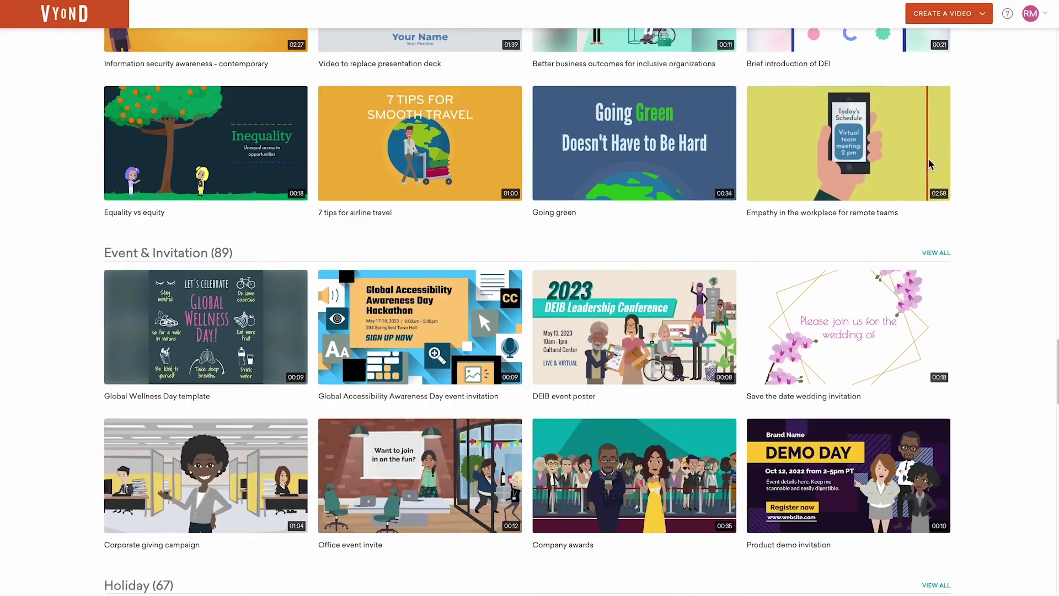
{"action": "scroll", "coordinate": [930, 164], "scroll_direction": "down", "scroll_amount": 3}
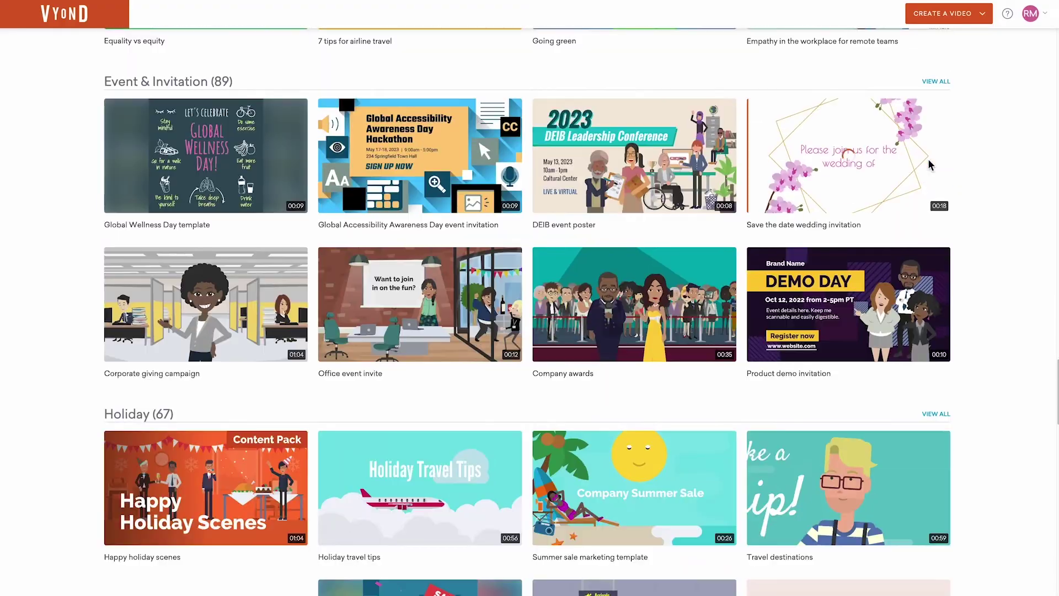
{"action": "left_click", "coordinate": [966, 16]}
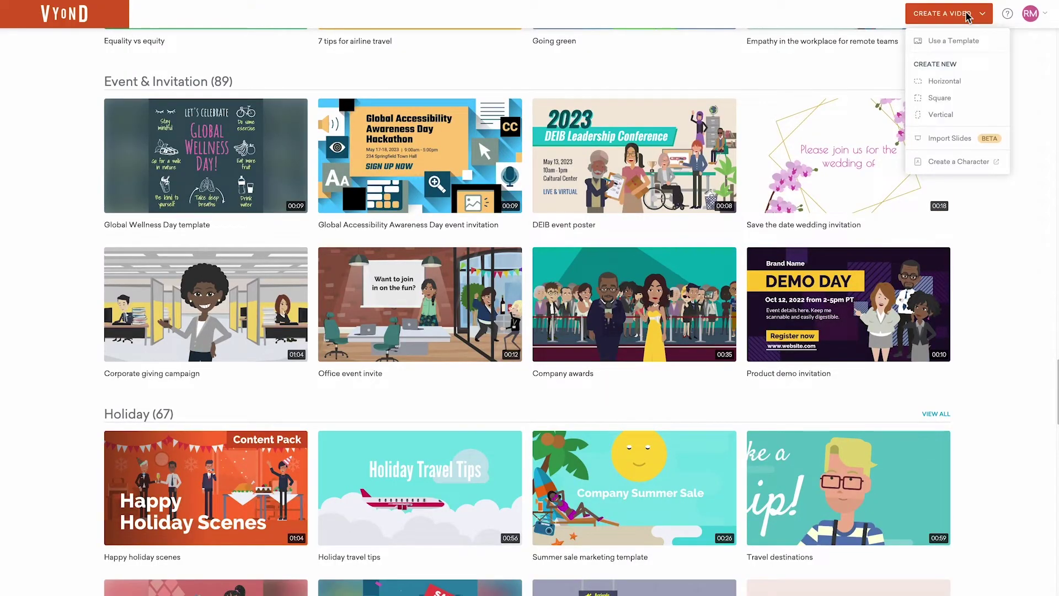
Start a blank Horizontal video, dismiss the help and search tips, and show Scenes categories
{"action": "left_click", "coordinate": [963, 82]}
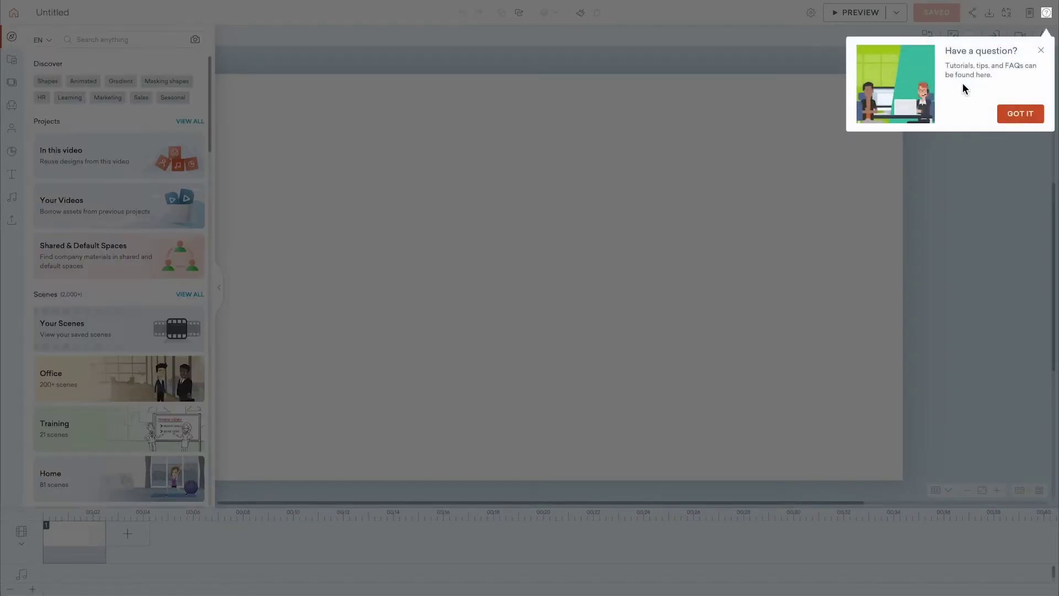
{"action": "left_click", "coordinate": [1008, 114]}
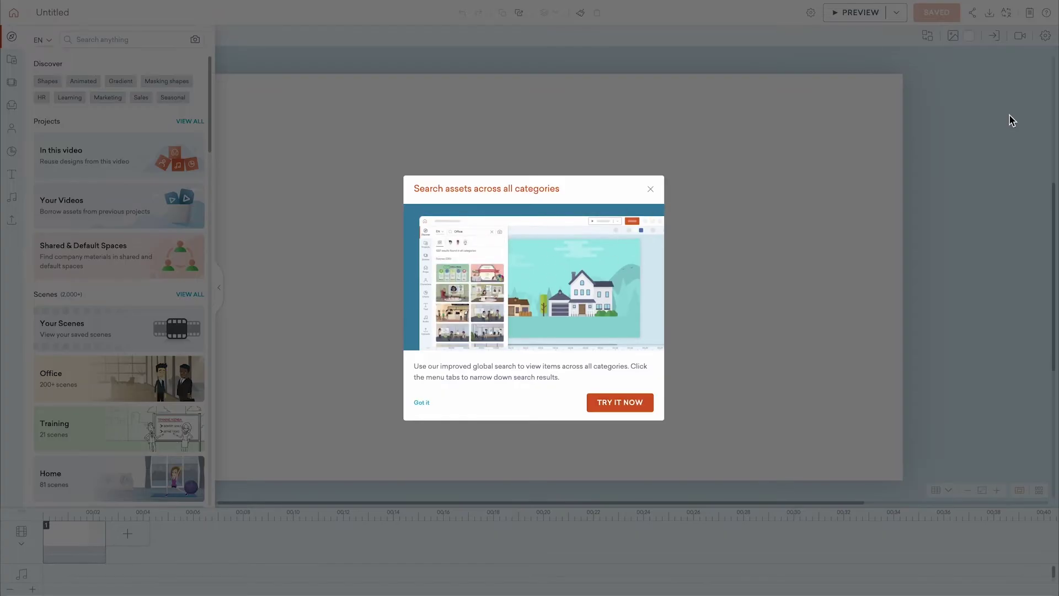
{"action": "left_click", "coordinate": [423, 403]}
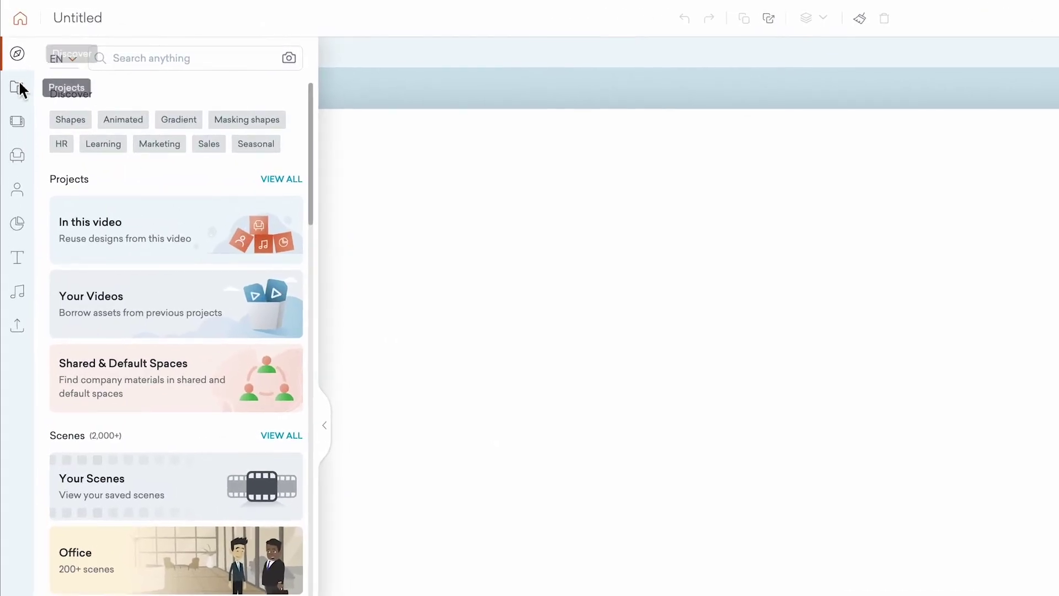
{"action": "left_click", "coordinate": [19, 124]}
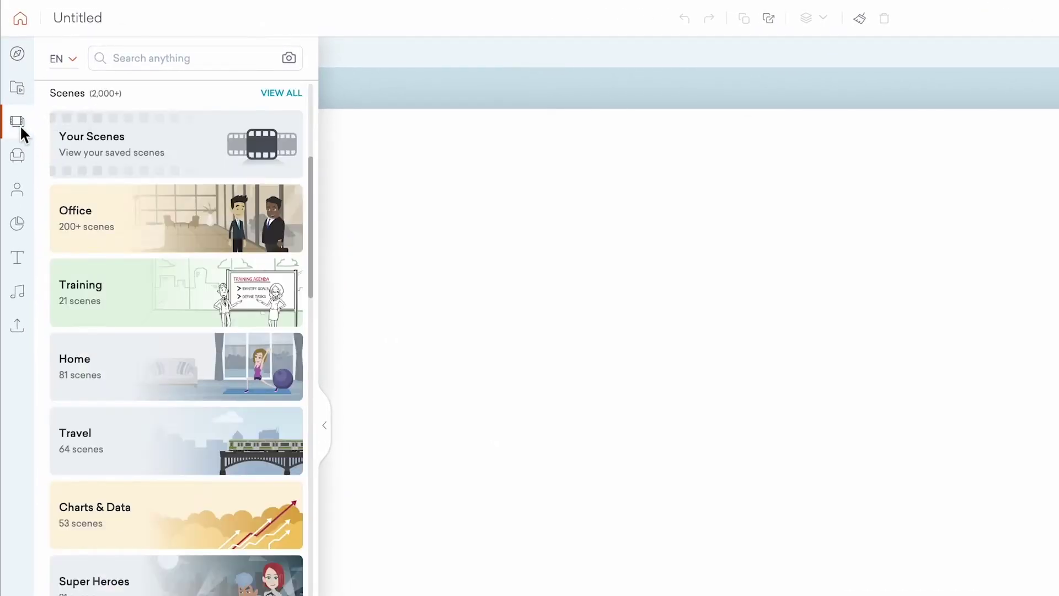
Browse the Office scenes, then search the scene library for 'industrial'
{"action": "left_click", "coordinate": [151, 233]}
{"action": "scroll", "coordinate": [151, 236], "scroll_direction": "down", "scroll_amount": 10}
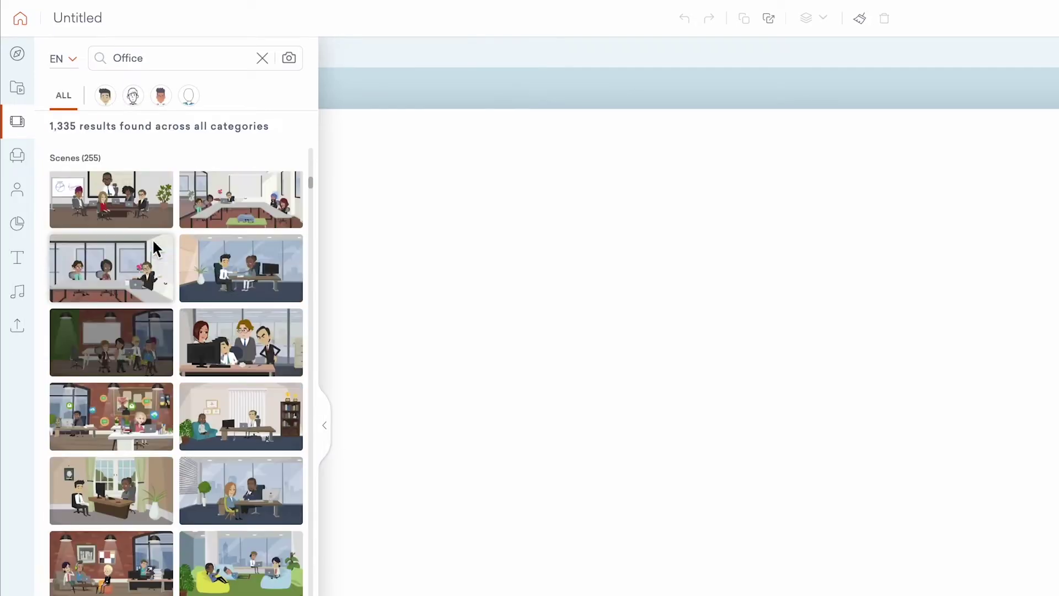
{"action": "scroll", "coordinate": [153, 241], "scroll_direction": "down", "scroll_amount": 10}
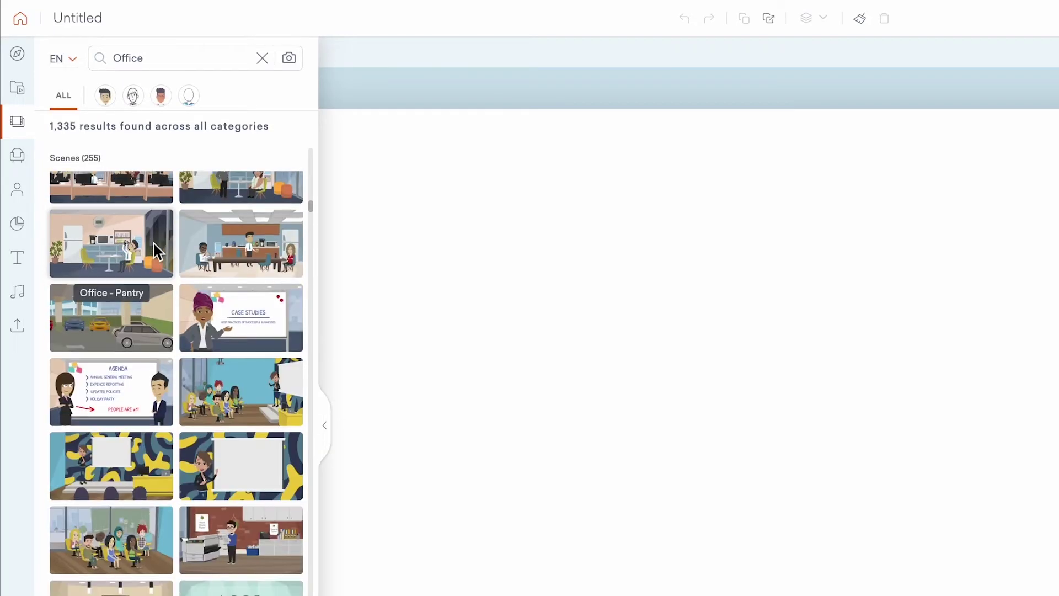
{"action": "double_click", "coordinate": [170, 59]}
{"action": "type", "text": "industrial"}
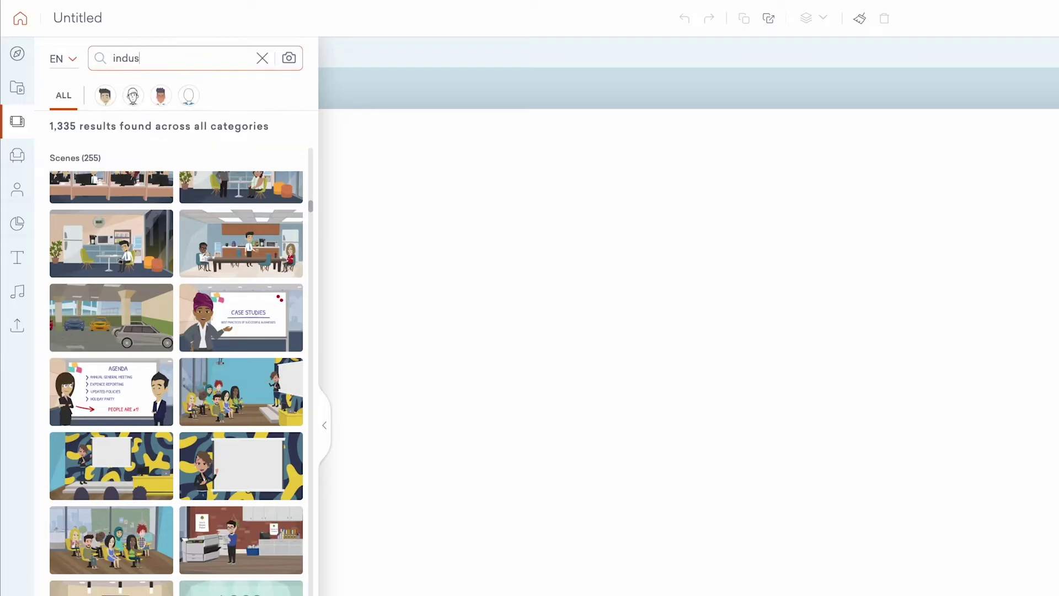
{"action": "key", "text": "Return"}
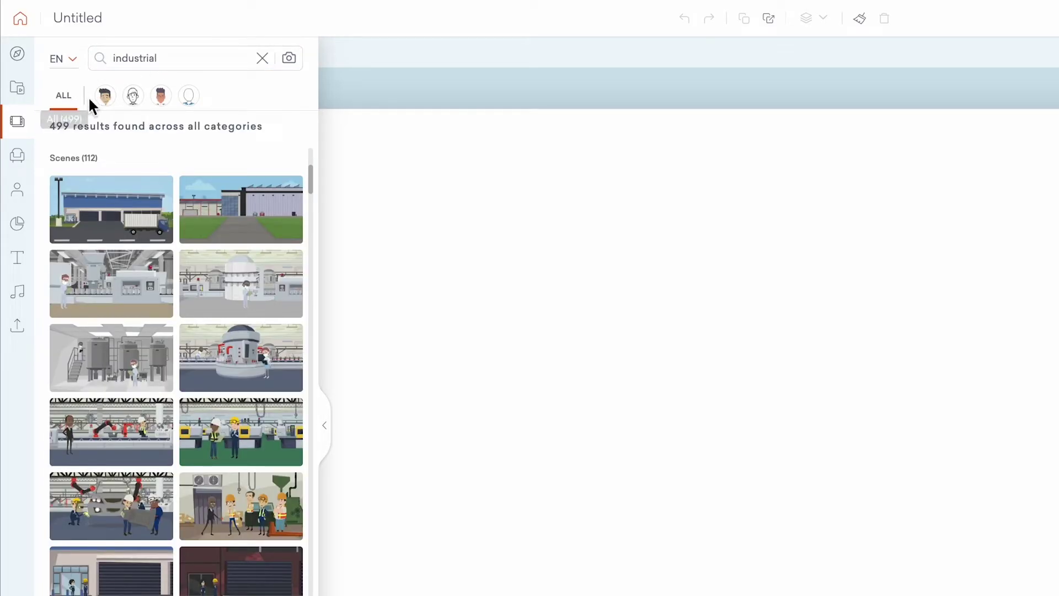
Compare the style filters, settle on Contemporary, and add the warehouse-with-truck scene to scene 1
{"action": "left_click", "coordinate": [105, 96]}
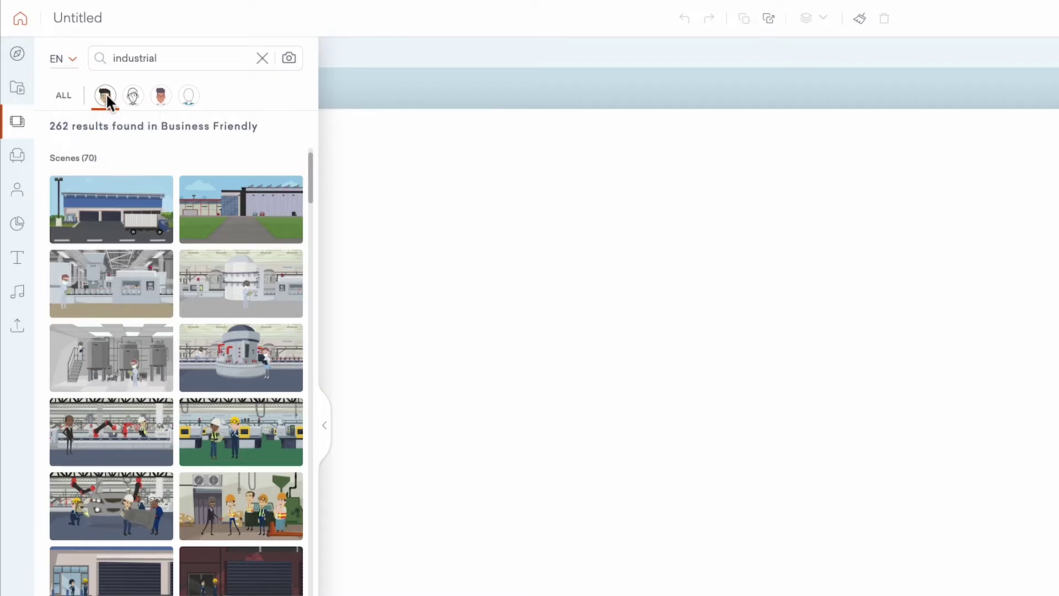
{"action": "left_click", "coordinate": [137, 98]}
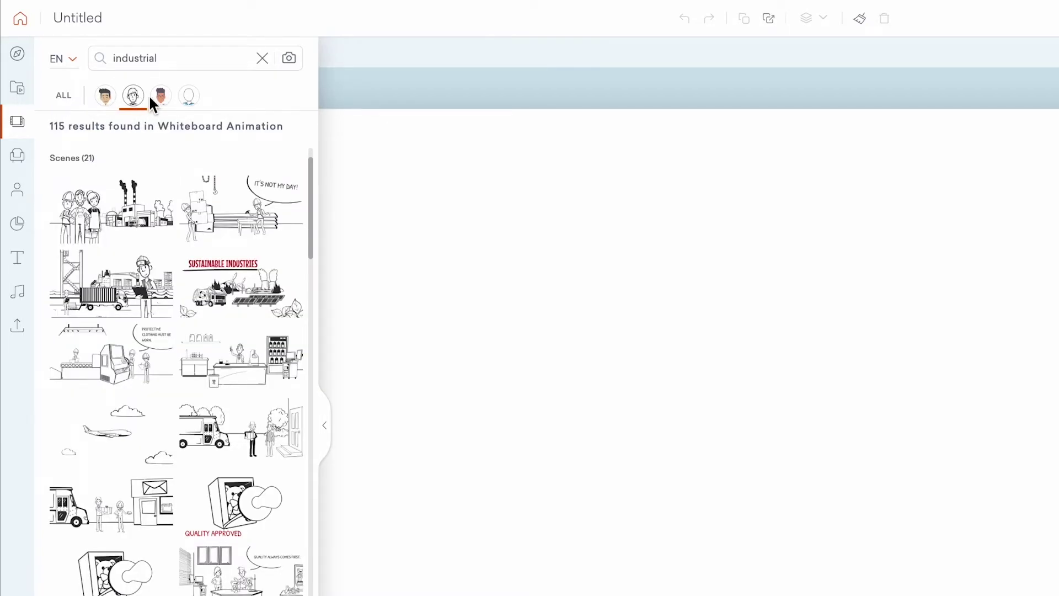
{"action": "left_click", "coordinate": [157, 96]}
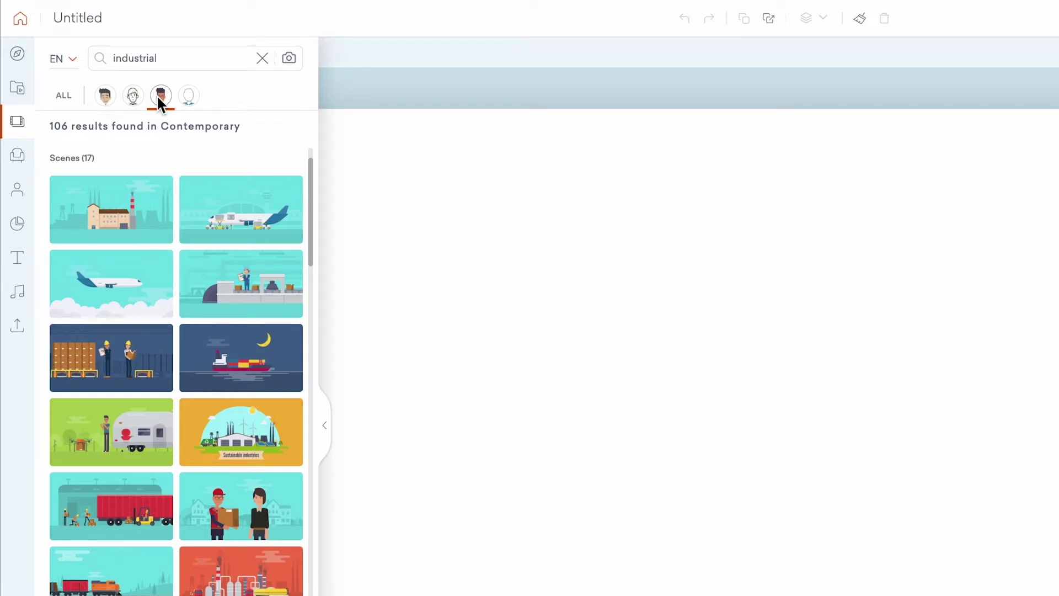
{"action": "left_click", "coordinate": [187, 97]}
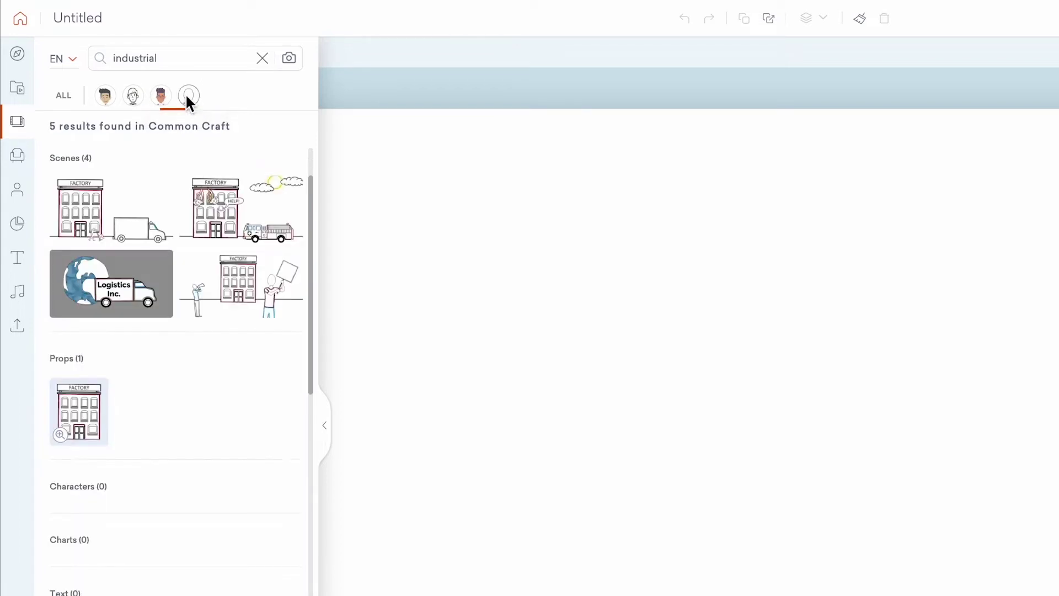
{"action": "left_click", "coordinate": [161, 96]}
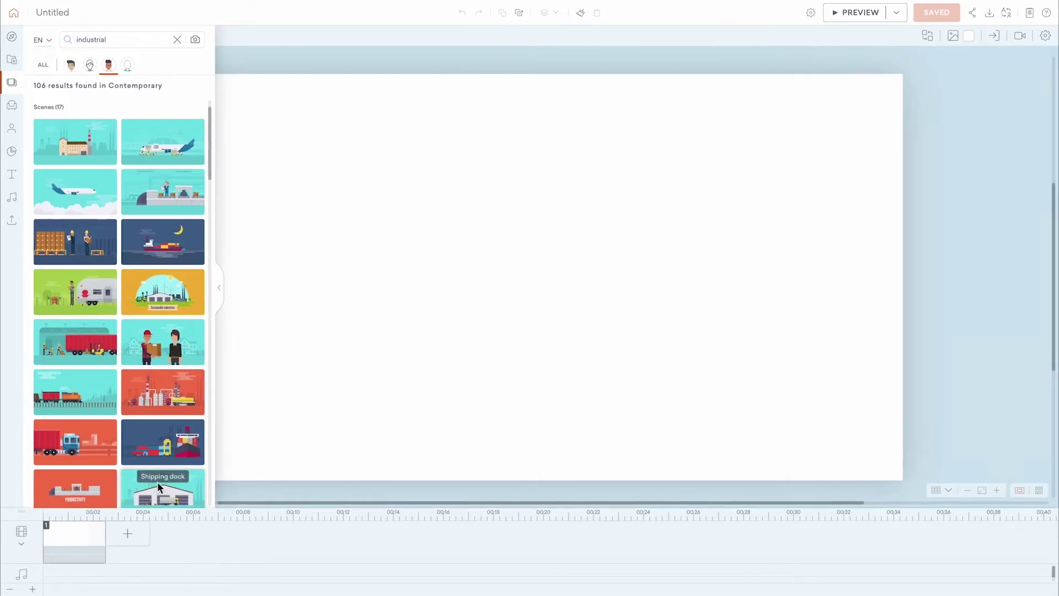
{"action": "left_click", "coordinate": [159, 488]}
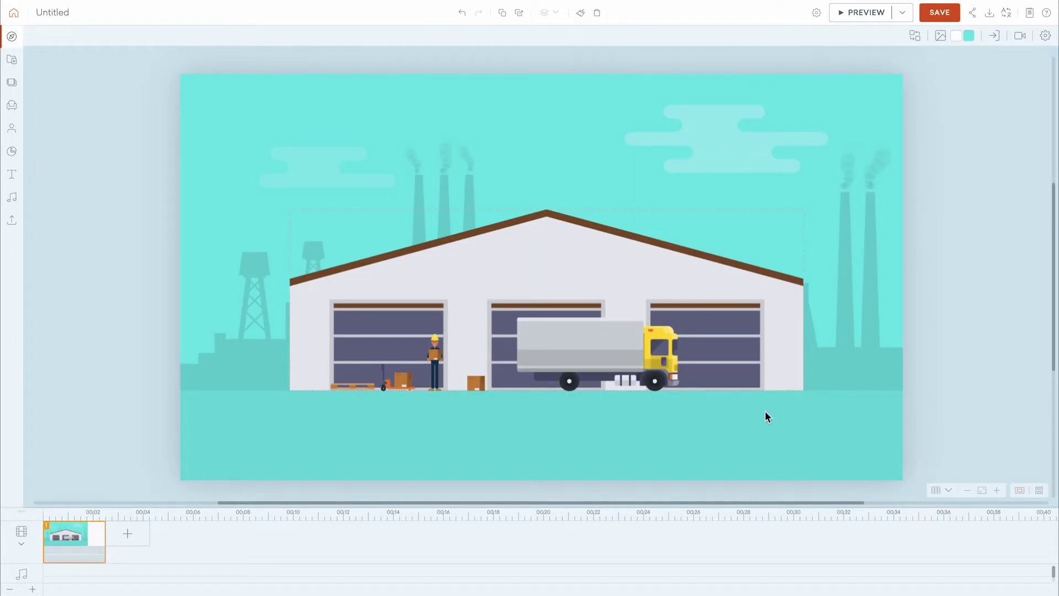
Move the box-carrying worker out of the doorway into the large left foreground of scene 1
{"action": "left_click", "coordinate": [434, 361]}
{"action": "left_click_drag", "start_coordinate": [434, 361], "coordinate": [399, 183]}
{"action": "left_click_drag", "start_coordinate": [256, 308], "coordinate": [272, 328]}
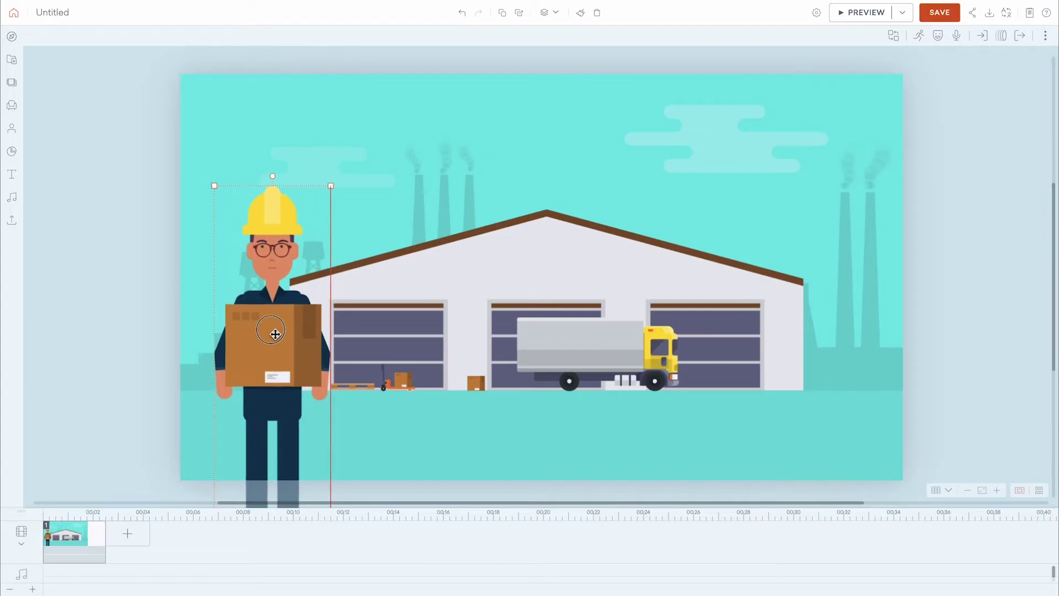
{"action": "left_click", "coordinate": [409, 195]}
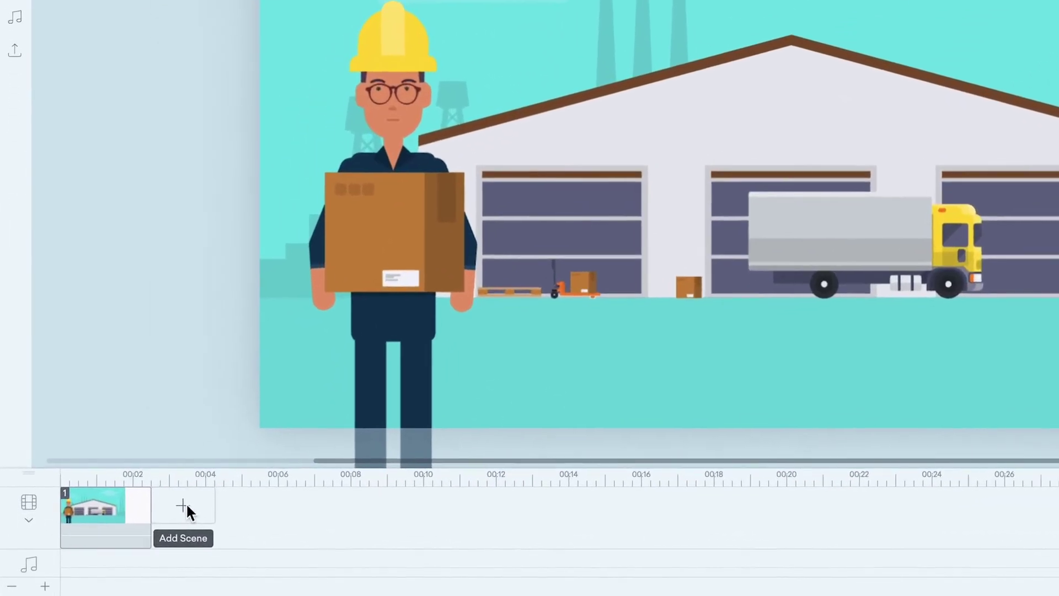
{"action": "left_click", "coordinate": [186, 505]}
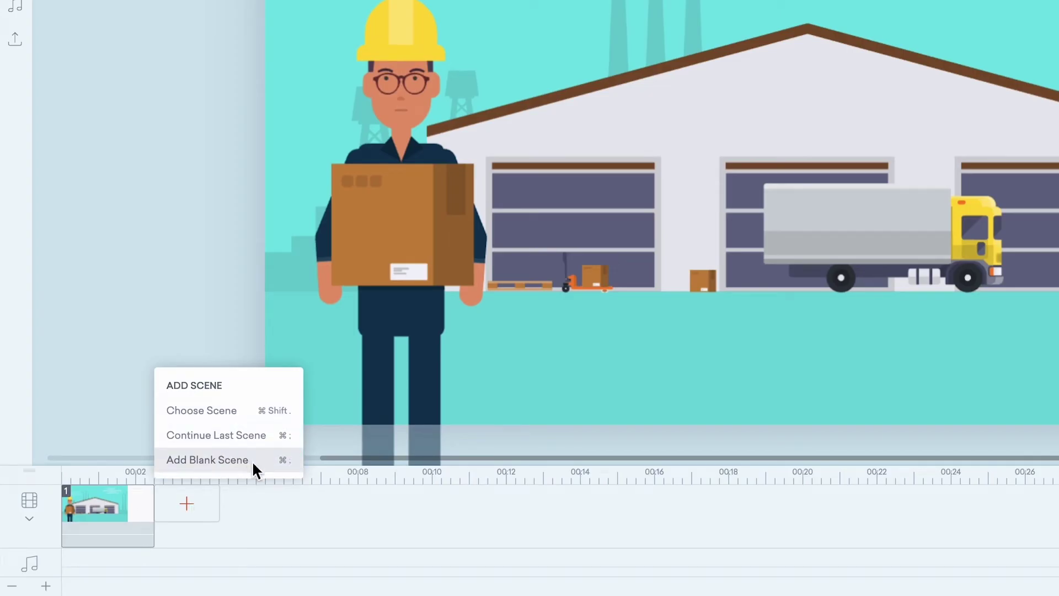
Add a new scene 2 filled with the Automated warehouse scene
{"action": "left_click", "coordinate": [246, 412]}
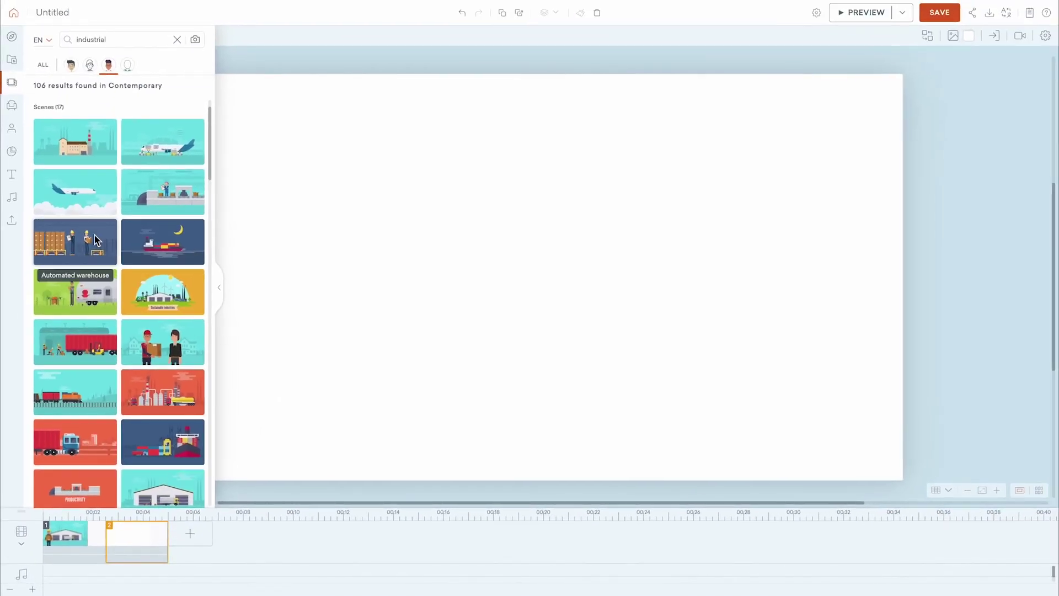
{"action": "left_click", "coordinate": [95, 238]}
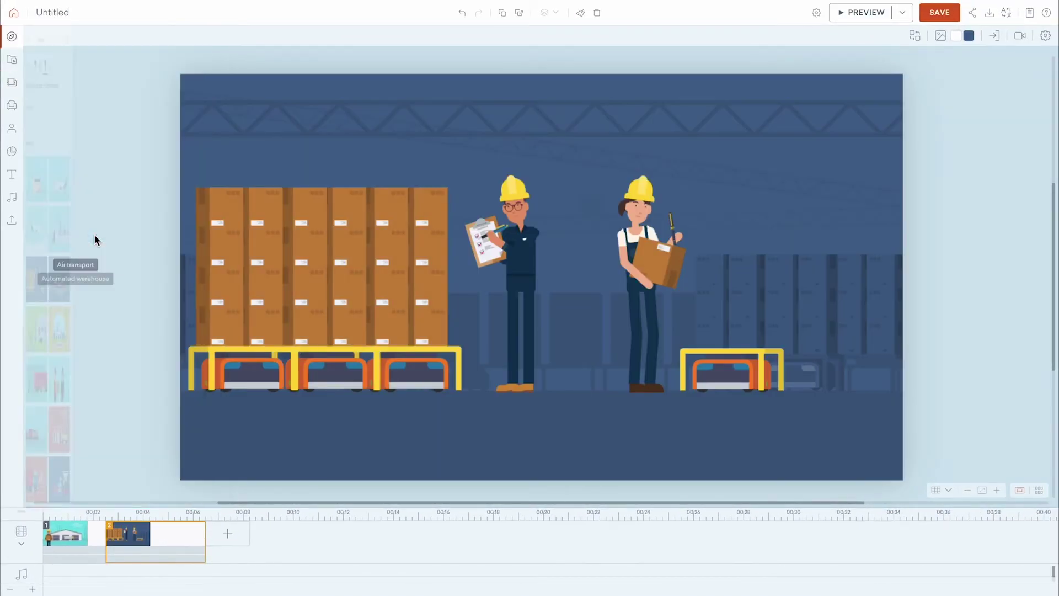
{"action": "left_click", "coordinate": [12, 37]}
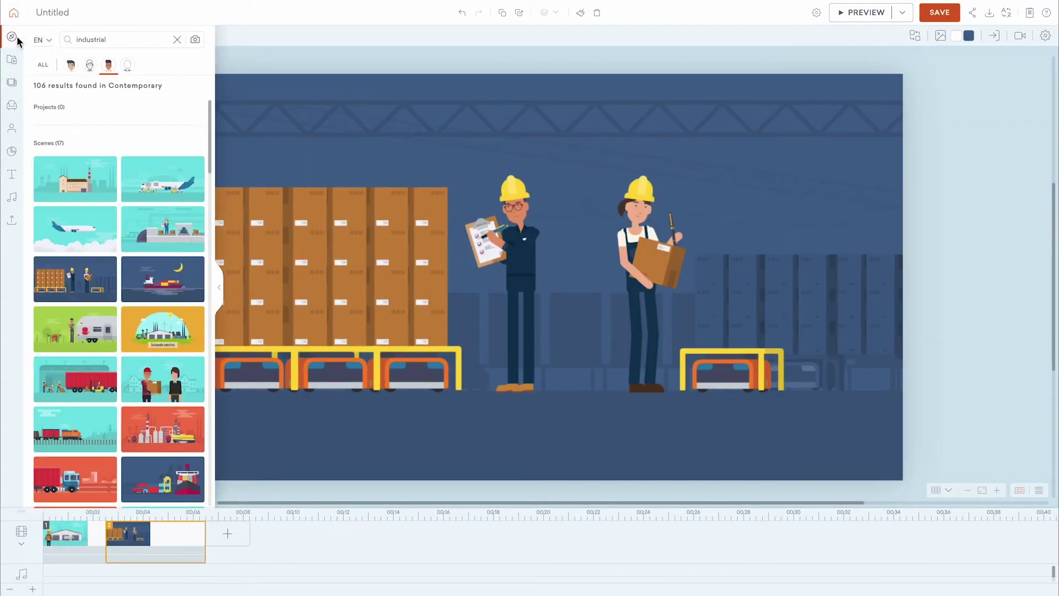
Clear the industrial search, try the Learning tag, and return to the props and characters overview
{"action": "left_click", "coordinate": [177, 40]}
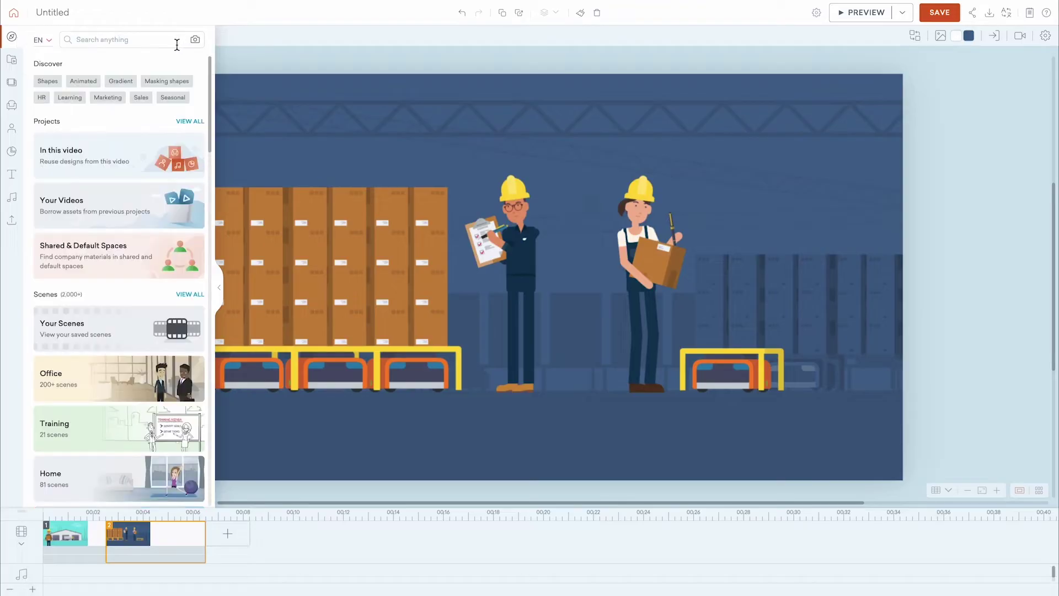
{"action": "left_click", "coordinate": [70, 98]}
{"action": "scroll", "coordinate": [83, 165], "scroll_direction": "down", "scroll_amount": 3}
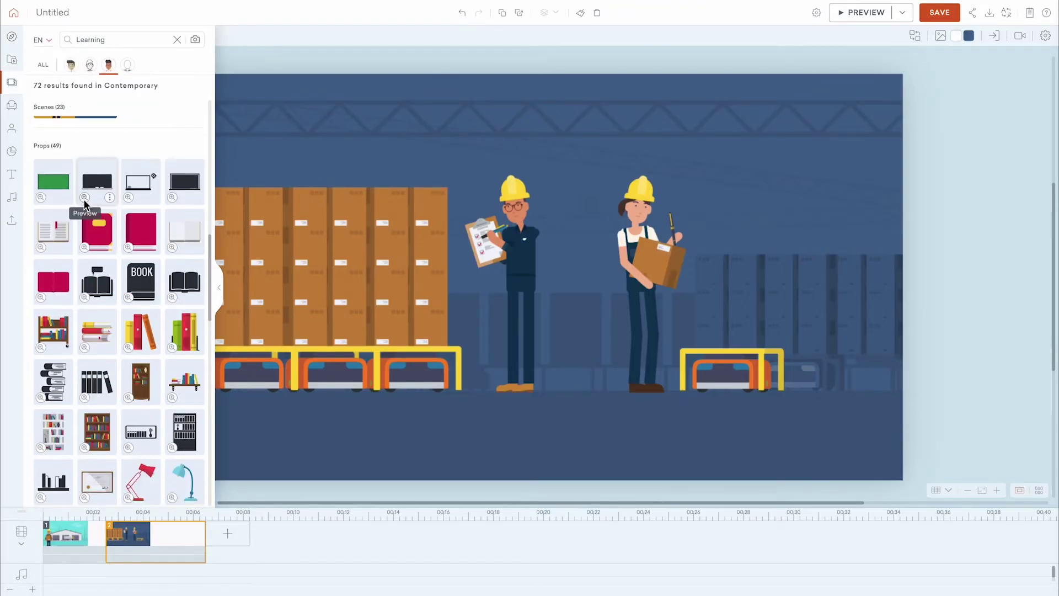
{"action": "left_click", "coordinate": [11, 105]}
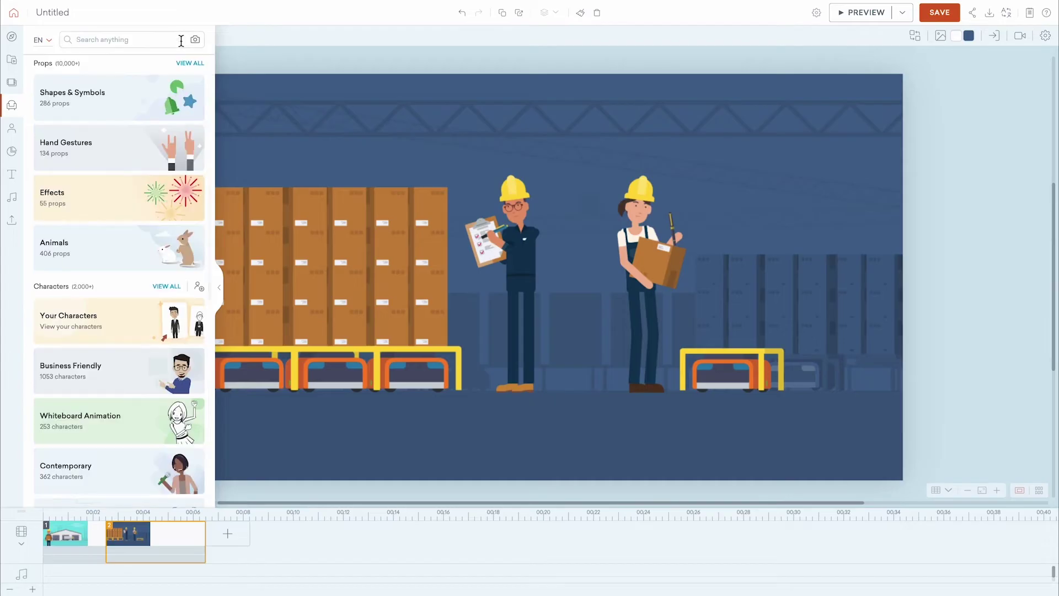
Save scene 2's automated warehouse scene so it appears first under Your Scenes
{"action": "left_click", "coordinate": [11, 65]}
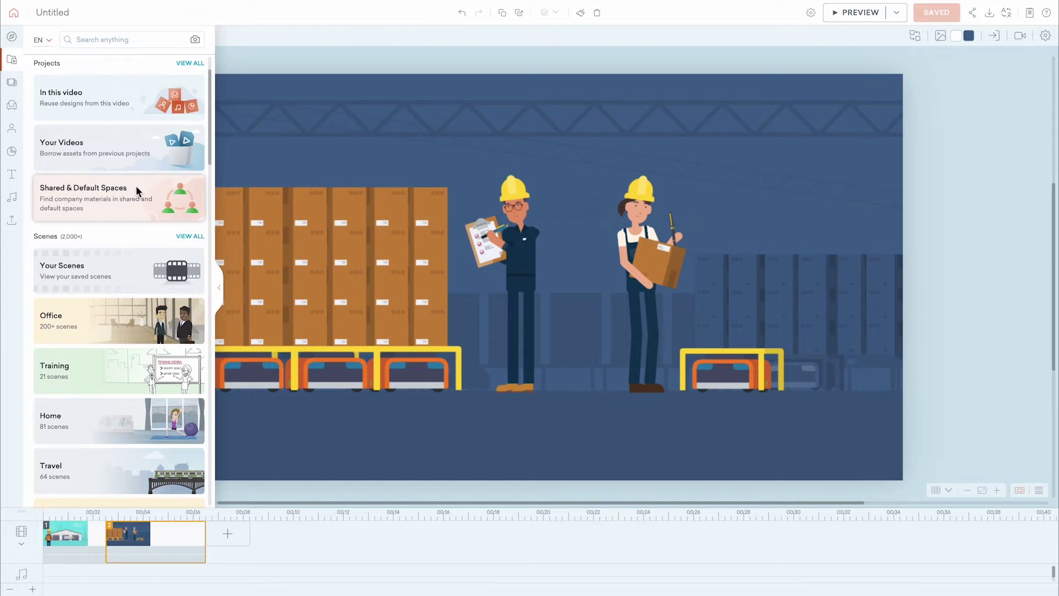
{"action": "left_click", "coordinate": [12, 85]}
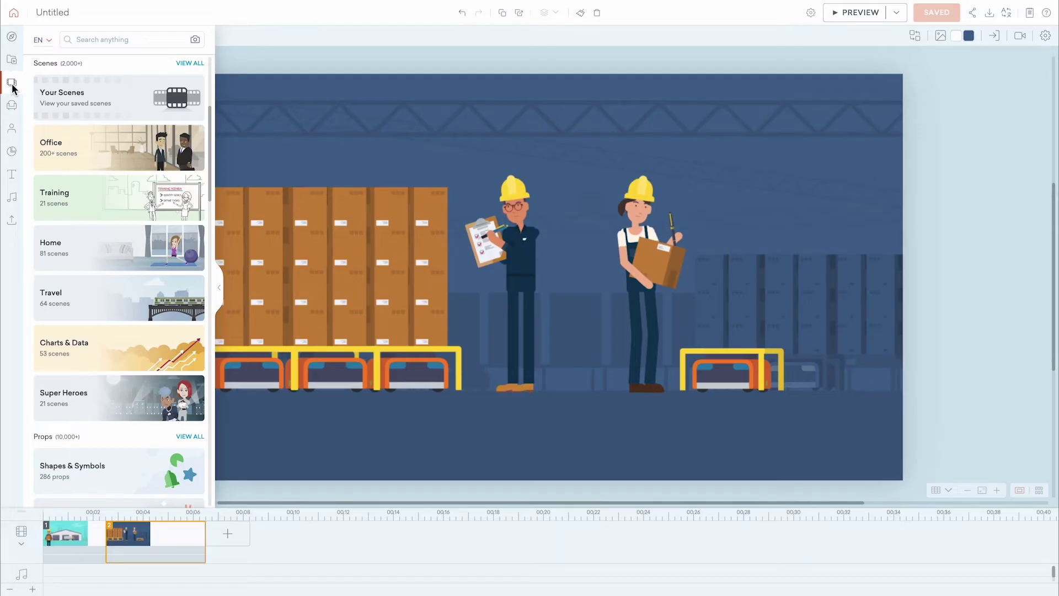
{"action": "left_click", "coordinate": [108, 96]}
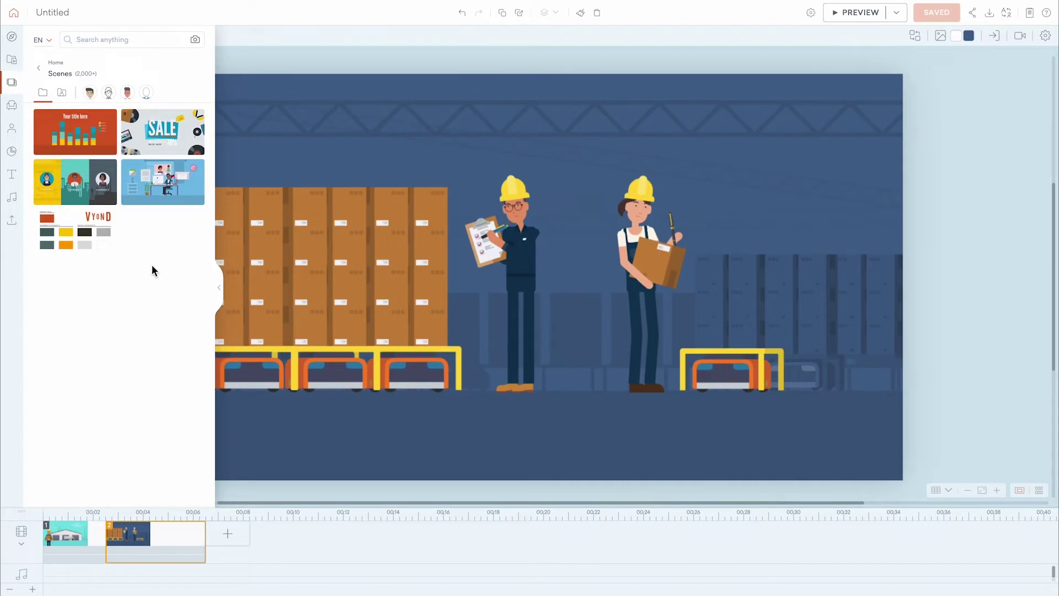
{"action": "right_click", "coordinate": [156, 538]}
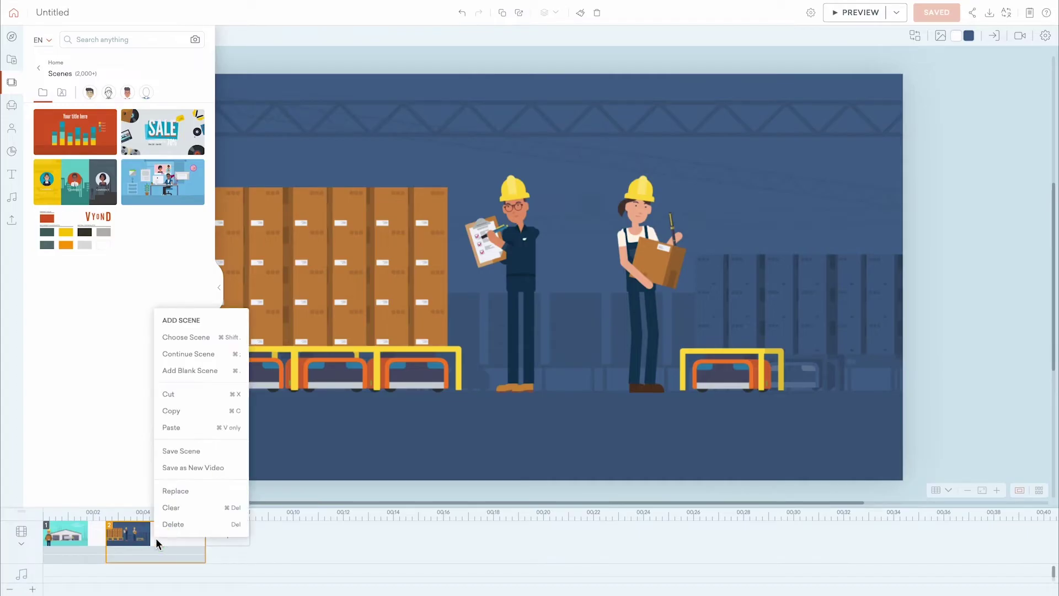
{"action": "left_click", "coordinate": [203, 449]}
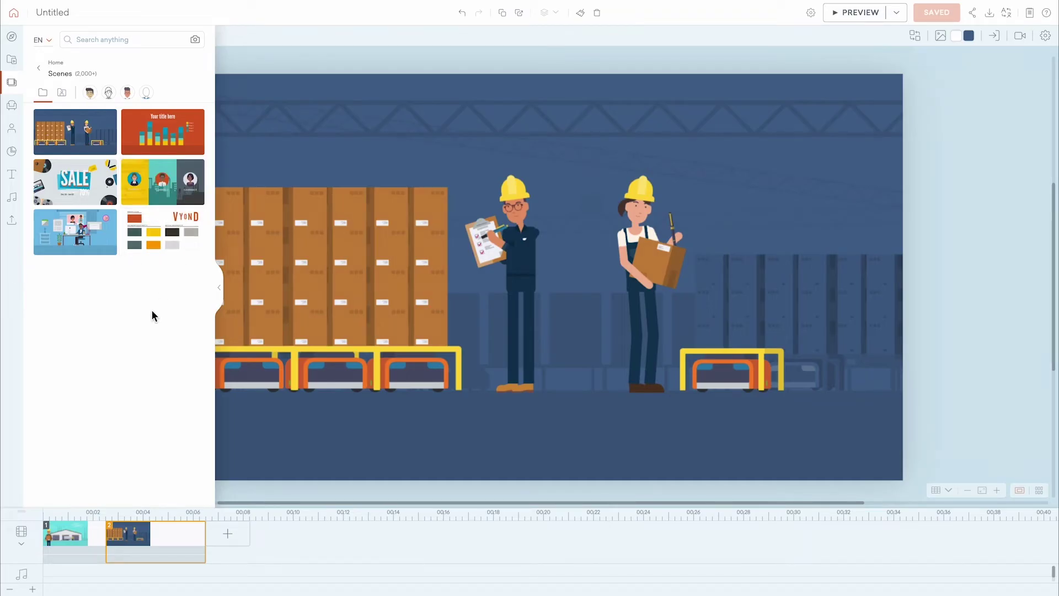
Search props for 'warehouse' and place the yellow forklift in scene 2's right foreground
{"action": "left_click", "coordinate": [12, 106]}
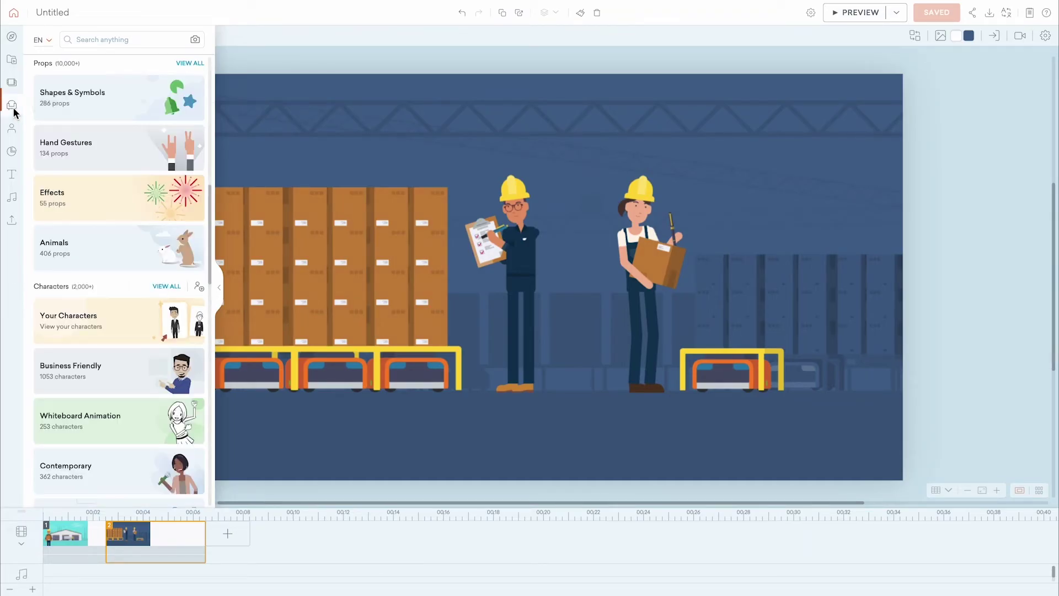
{"action": "left_click", "coordinate": [108, 44]}
{"action": "type", "text": "warehouse"}
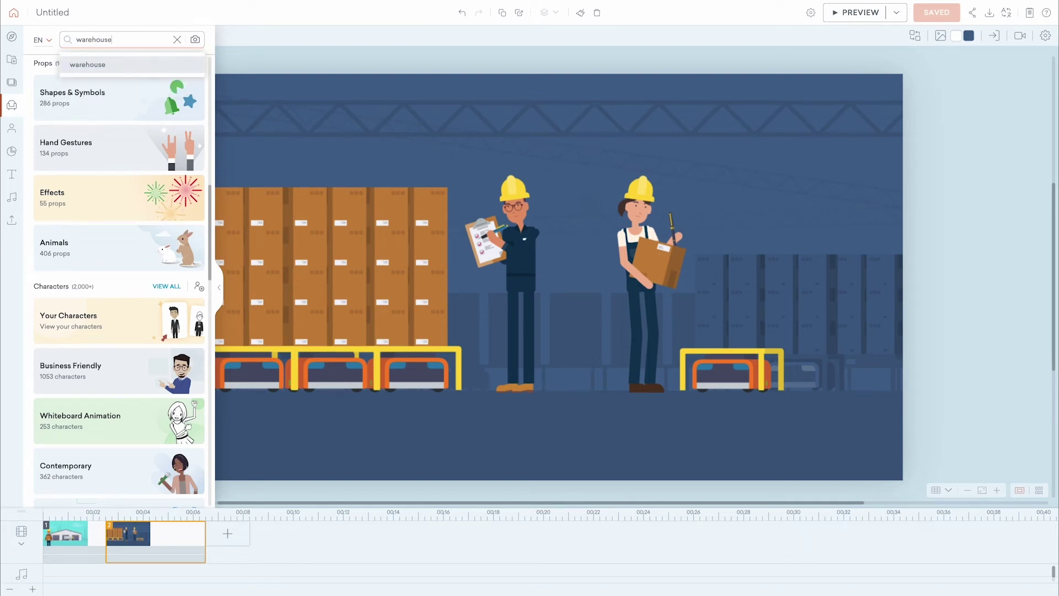
{"action": "key", "text": "Return"}
{"action": "left_click_drag", "start_coordinate": [54, 390], "coordinate": [823, 443]}
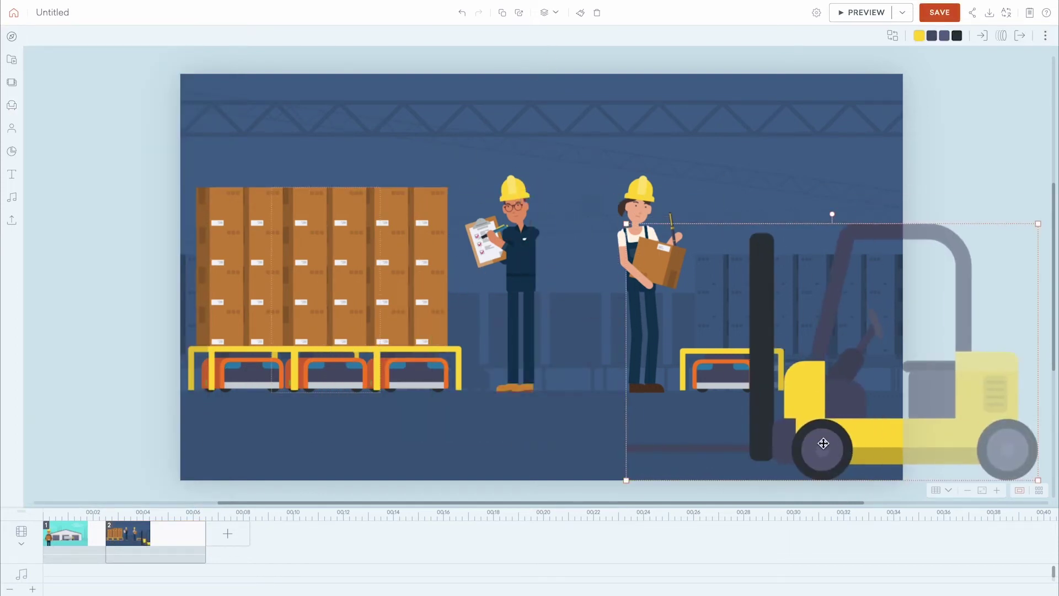
{"action": "left_click", "coordinate": [11, 128]}
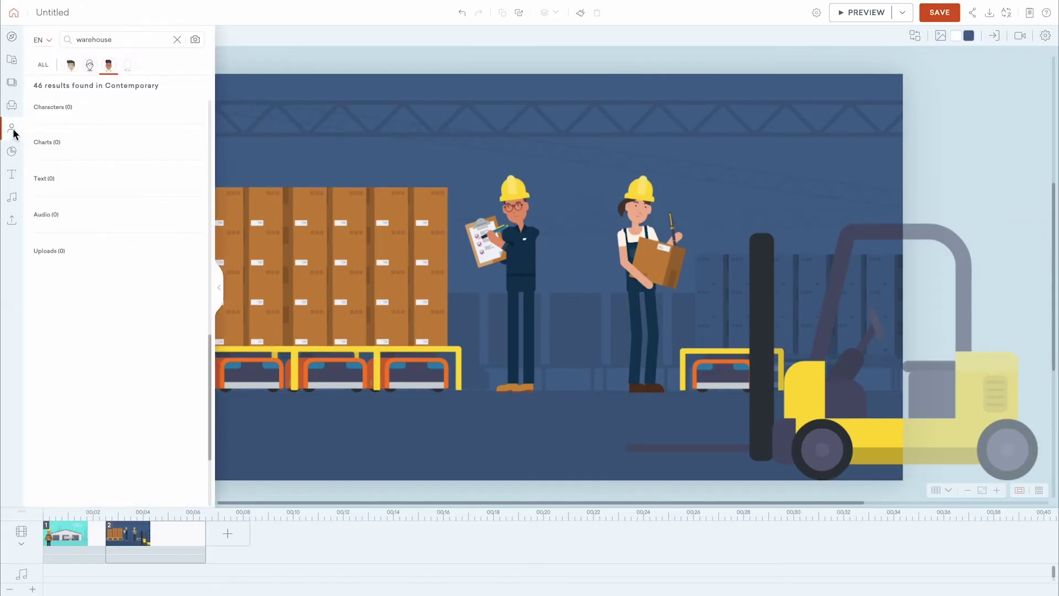
{"action": "left_click", "coordinate": [177, 39]}
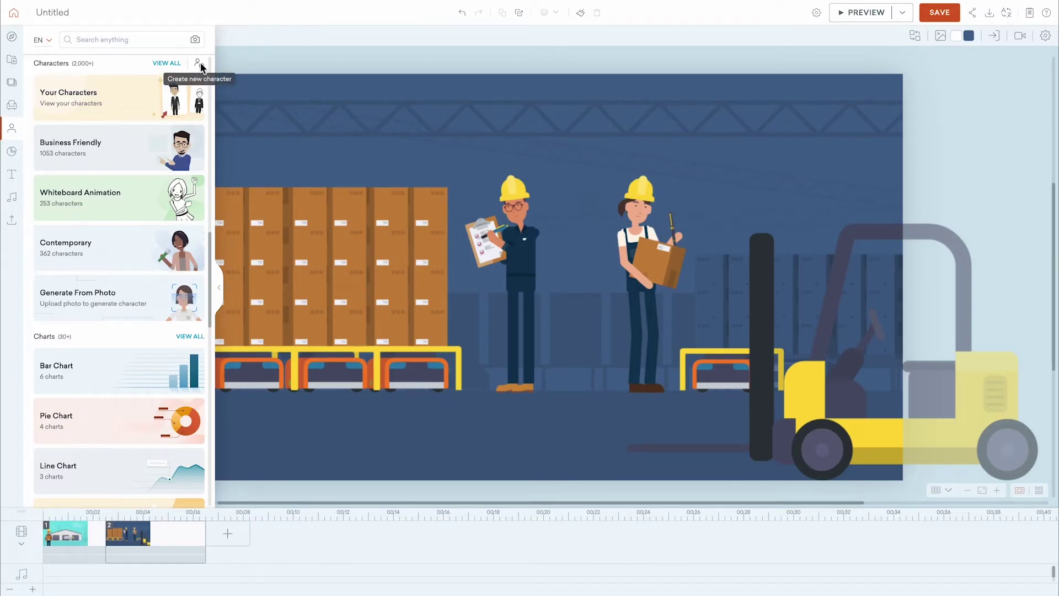
Browse the Percentages chart set and all text templates across styles, then go to Audio
{"action": "left_click", "coordinate": [14, 154]}
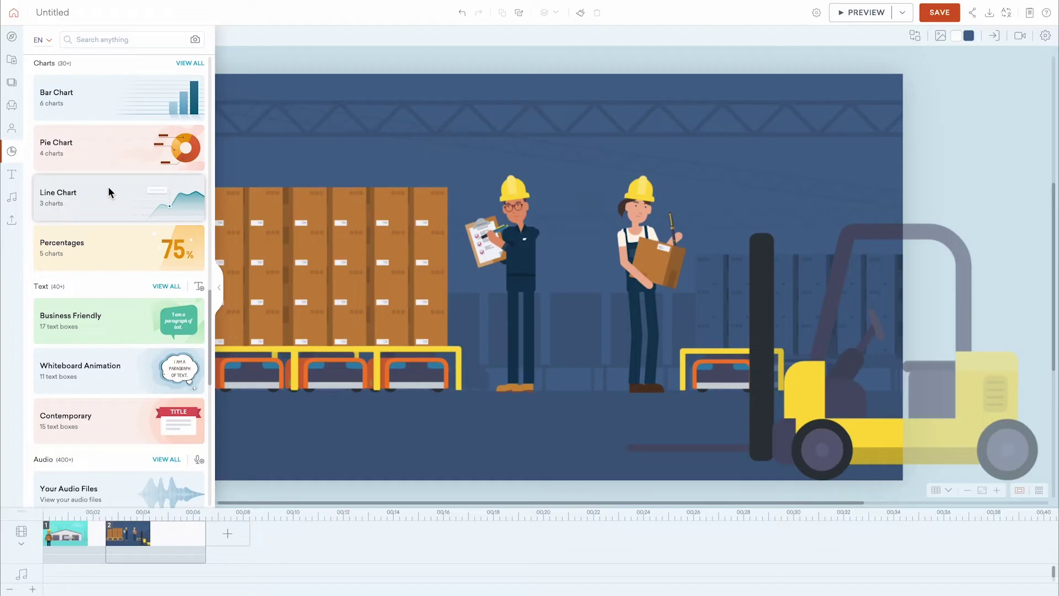
{"action": "left_click", "coordinate": [103, 246]}
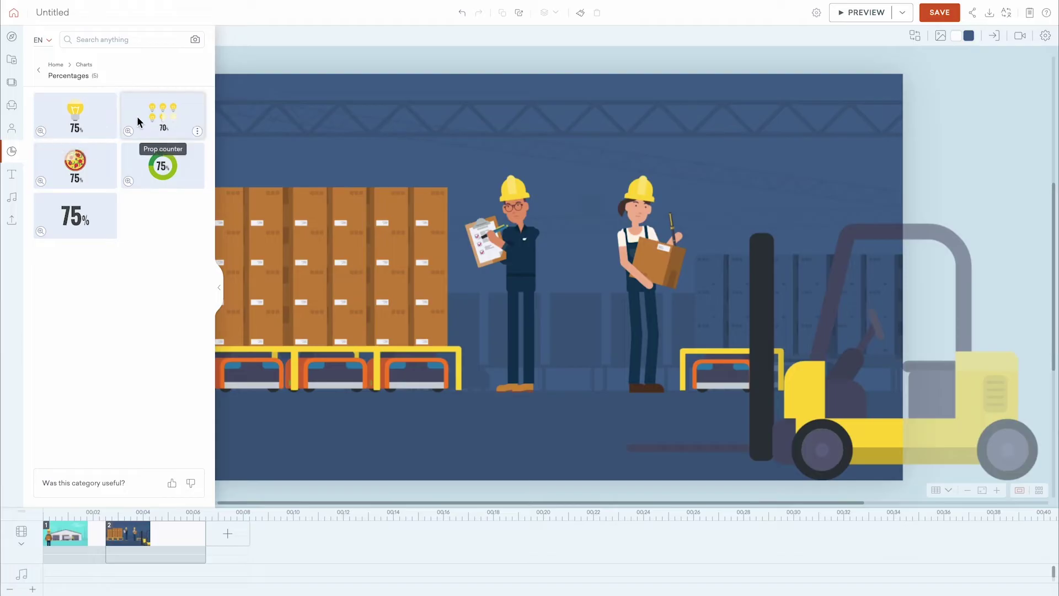
{"action": "left_click", "coordinate": [15, 174]}
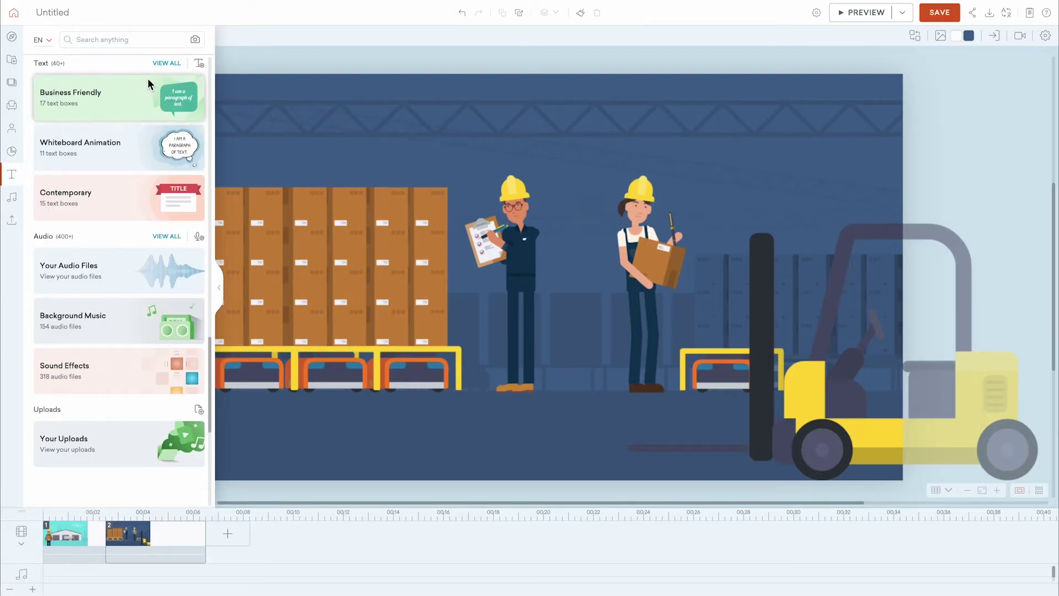
{"action": "left_click", "coordinate": [165, 63]}
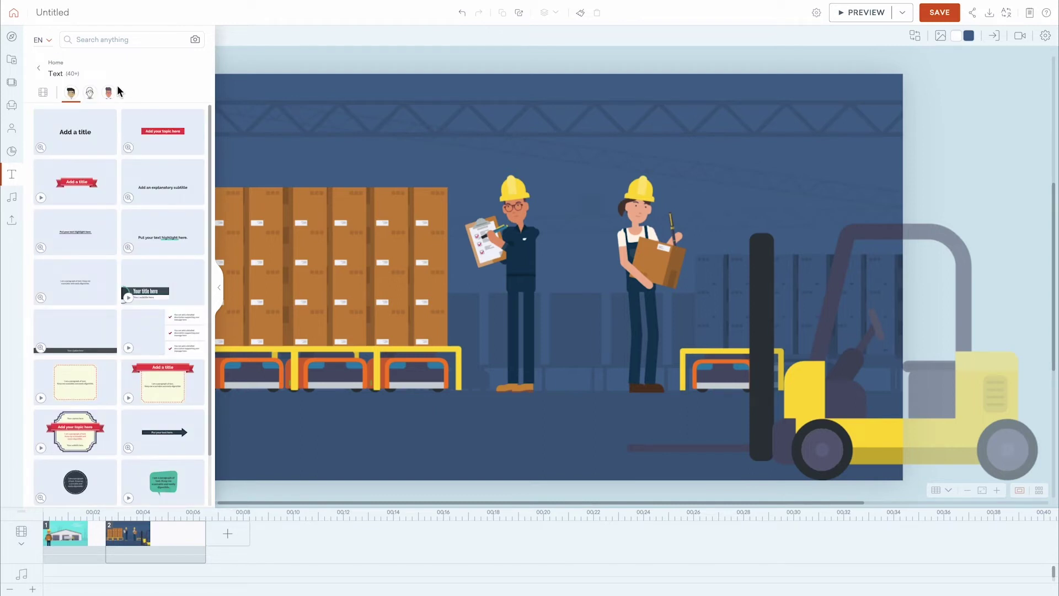
{"action": "left_click", "coordinate": [91, 95]}
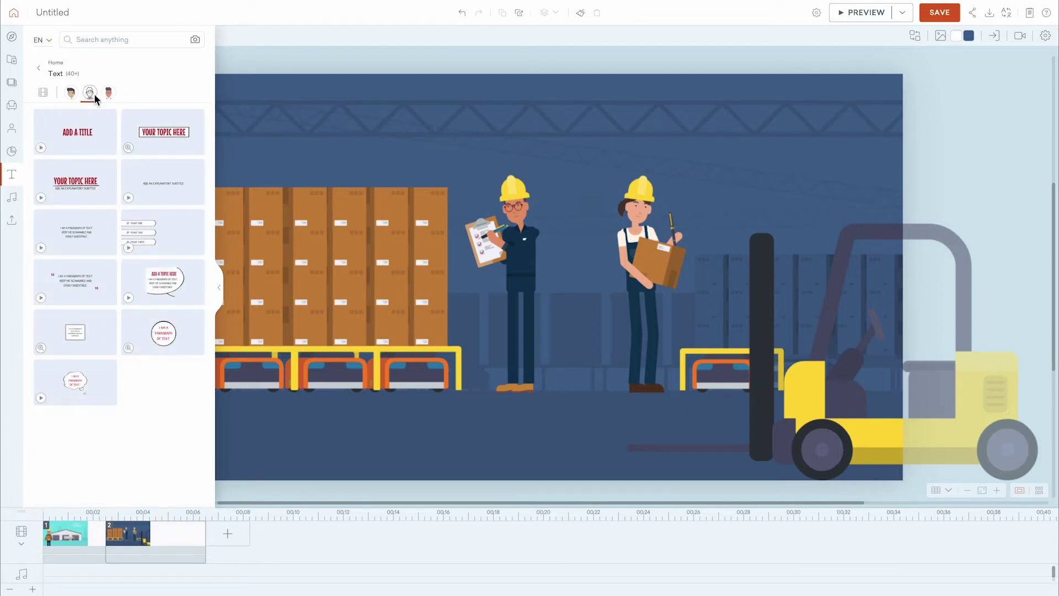
{"action": "left_click", "coordinate": [109, 93]}
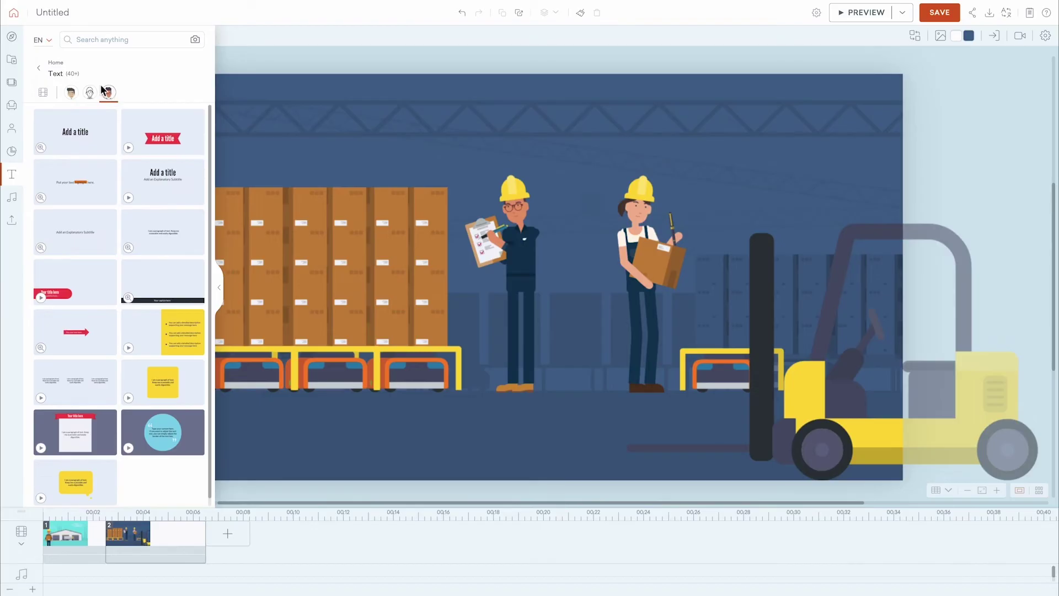
{"action": "left_click", "coordinate": [39, 69]}
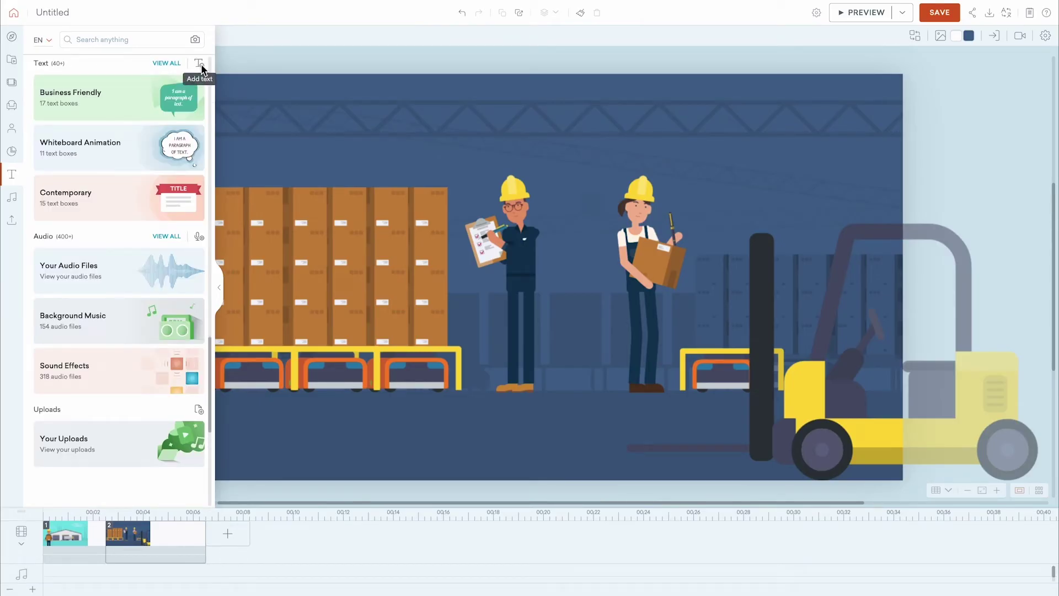
{"action": "left_click", "coordinate": [18, 199]}
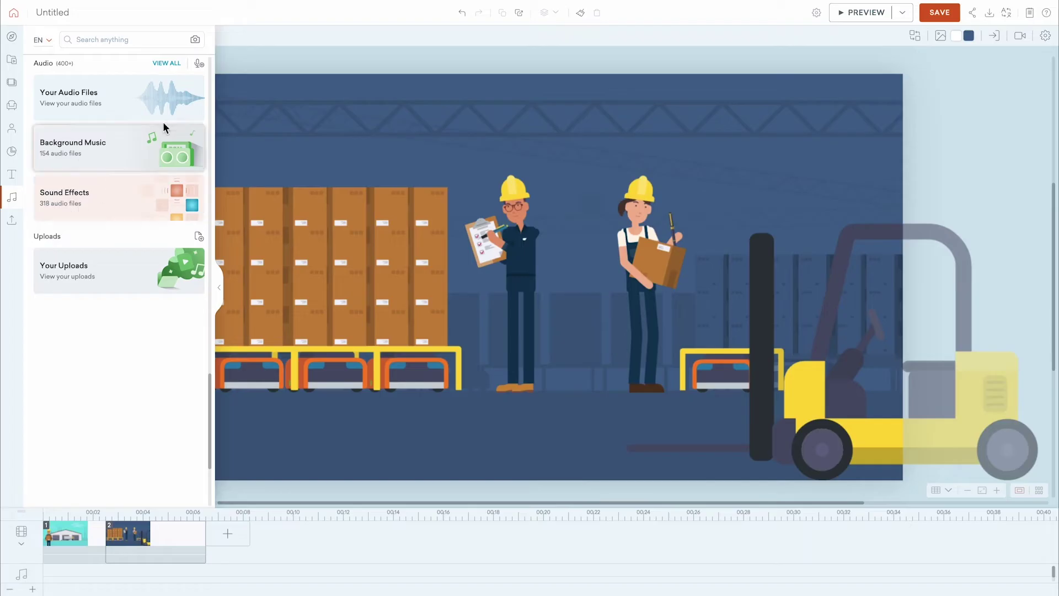
Check the add-audio and Find Voice Talent options, view Uploads, then hide the library panel
{"action": "left_click", "coordinate": [199, 66]}
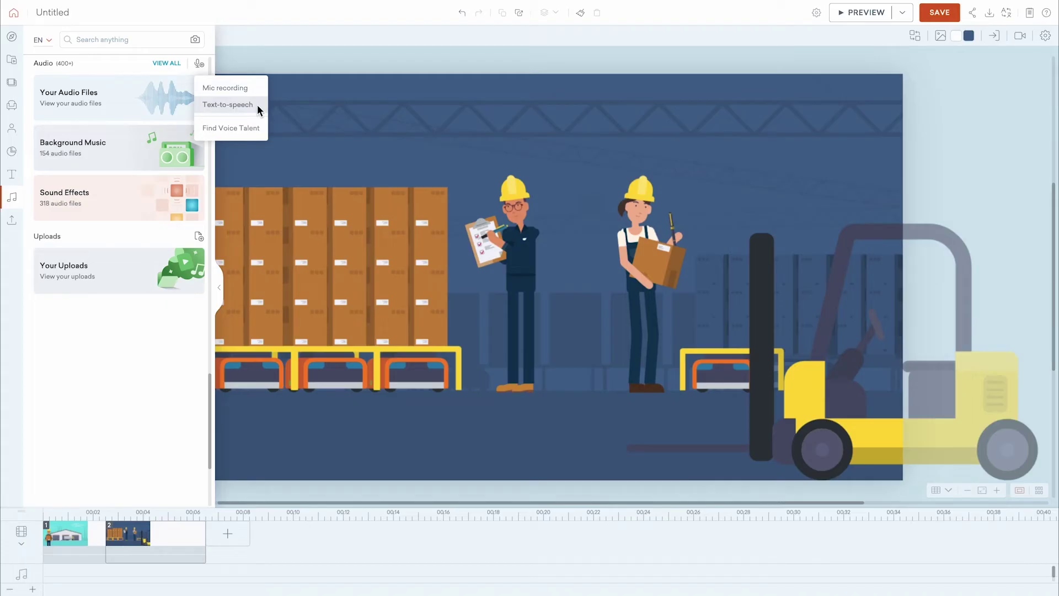
{"action": "left_click", "coordinate": [250, 128]}
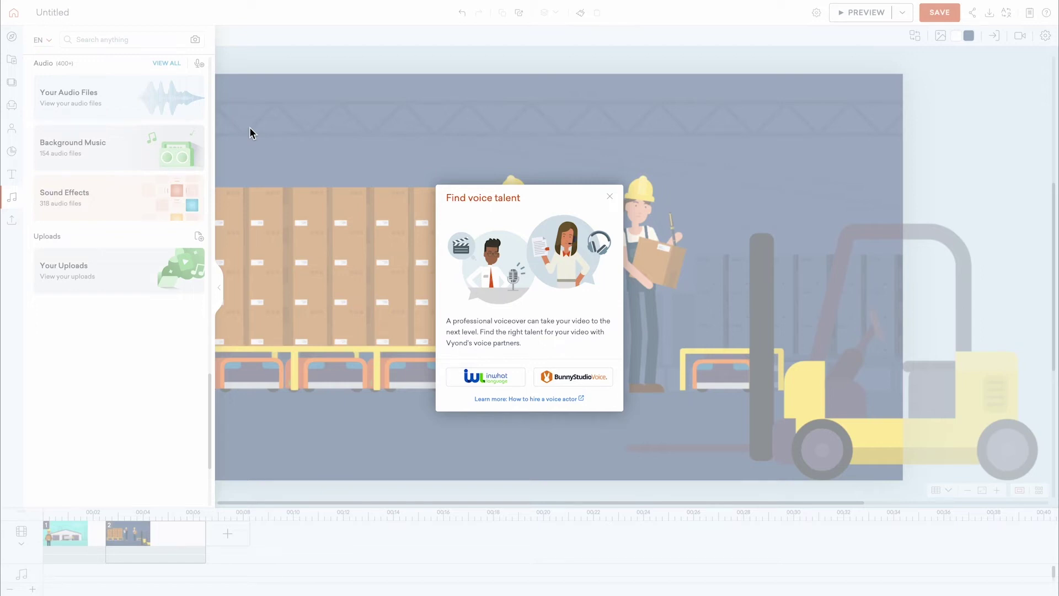
{"action": "left_click", "coordinate": [609, 197]}
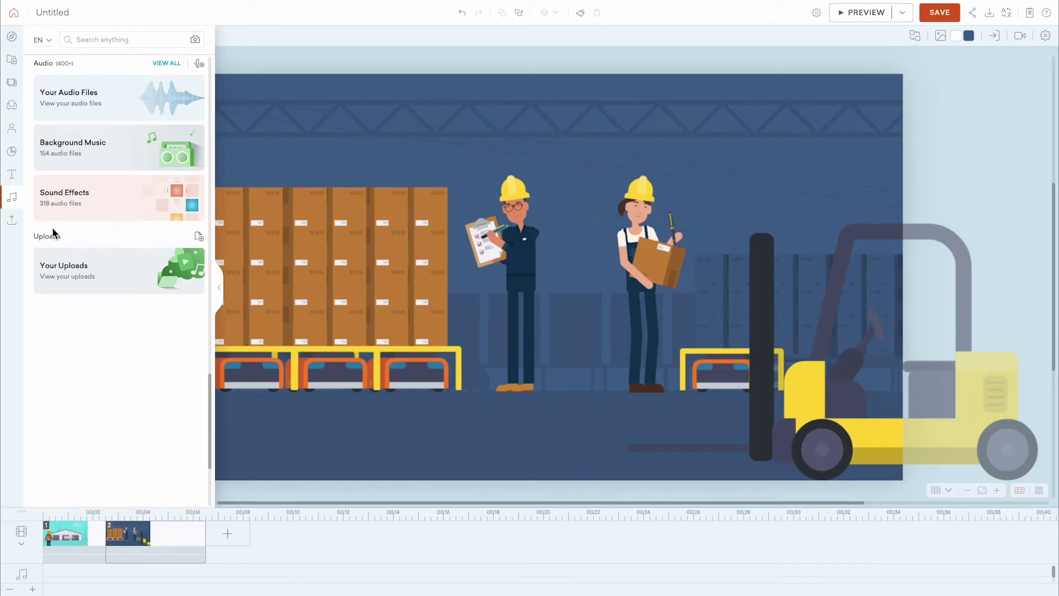
{"action": "left_click", "coordinate": [15, 223]}
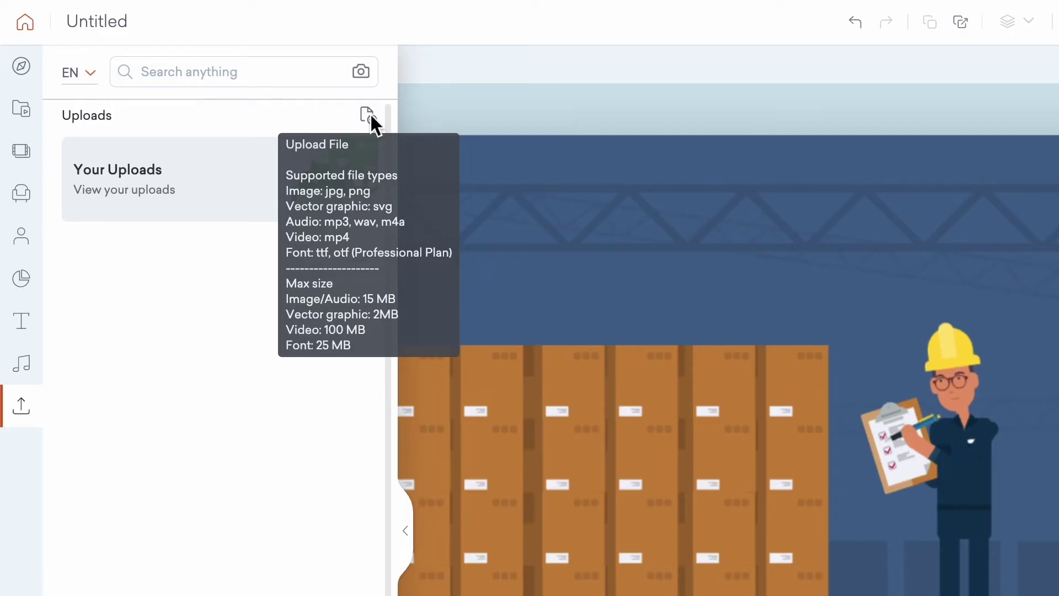
{"action": "left_click", "coordinate": [371, 115]}
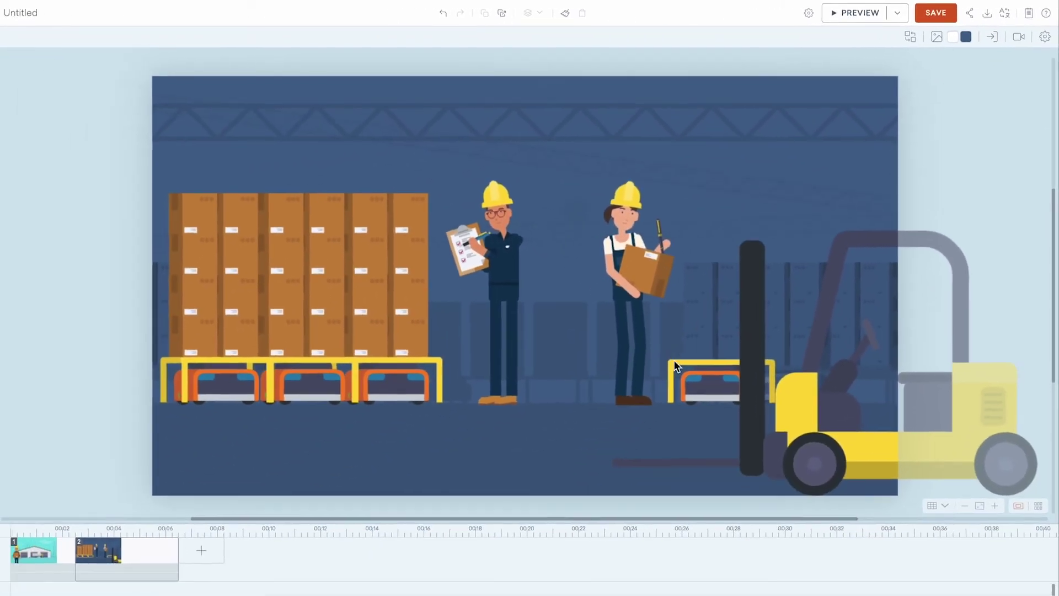
{"action": "left_click", "coordinate": [702, 389]}
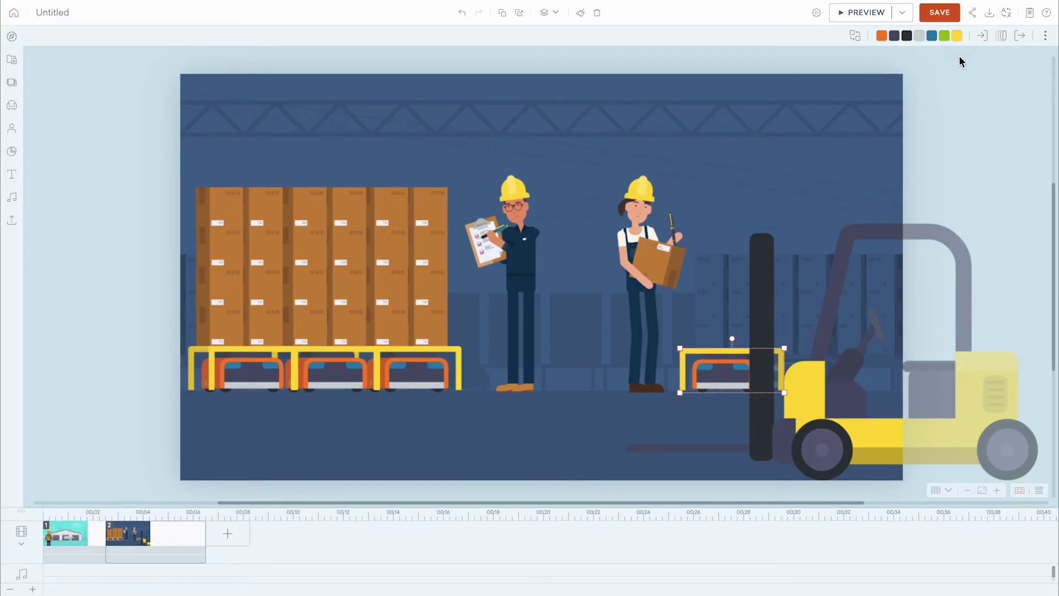
Replace the pallet with an open cardboard box found by searching 'box', and shrink it
{"action": "left_click", "coordinate": [857, 34]}
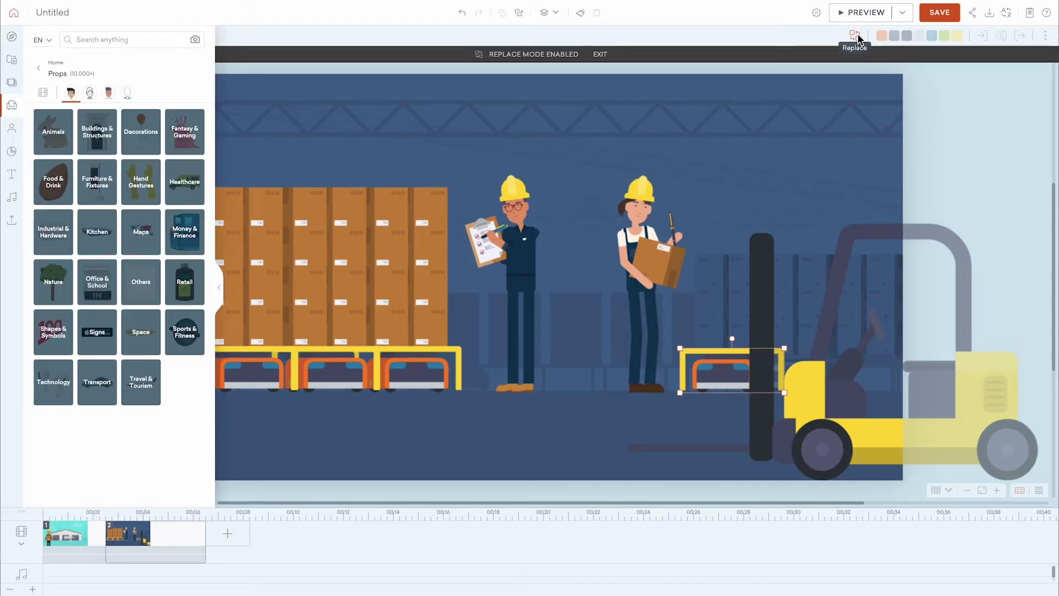
{"action": "left_click", "coordinate": [143, 38]}
{"action": "type", "text": "box"}
{"action": "key", "text": "Return"}
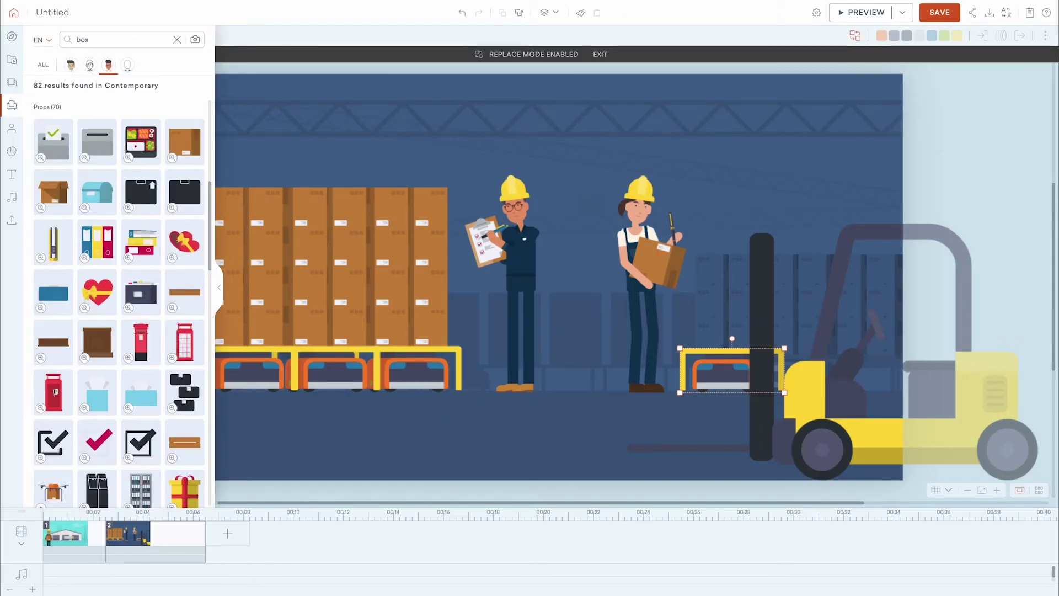
{"action": "left_click", "coordinate": [55, 187]}
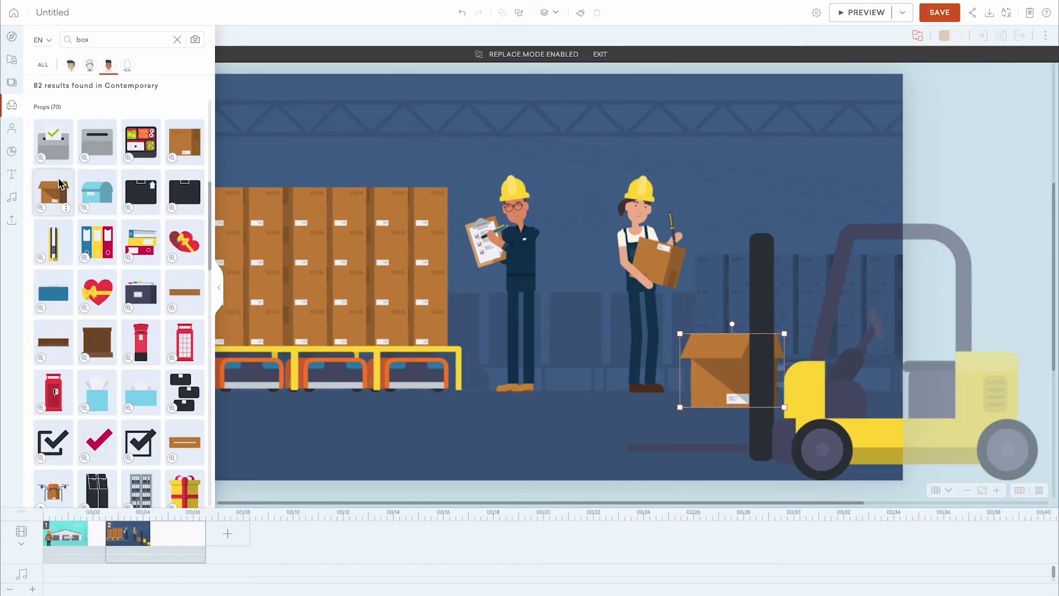
{"action": "left_click_drag", "start_coordinate": [680, 333], "coordinate": [701, 348]}
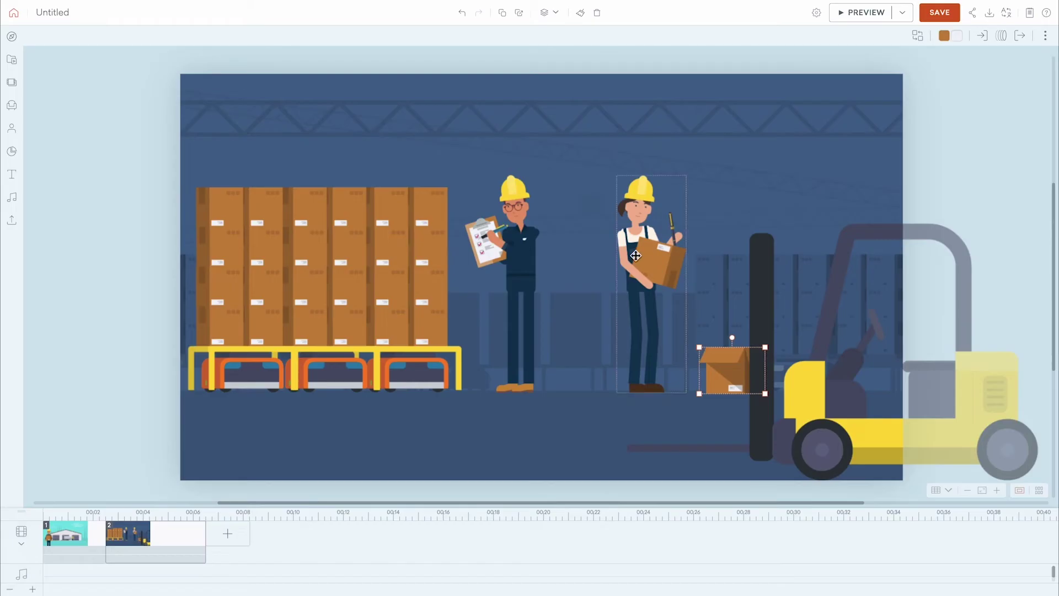
Give the hard-hatted woman worker a Happy expression
{"action": "left_click", "coordinate": [650, 241]}
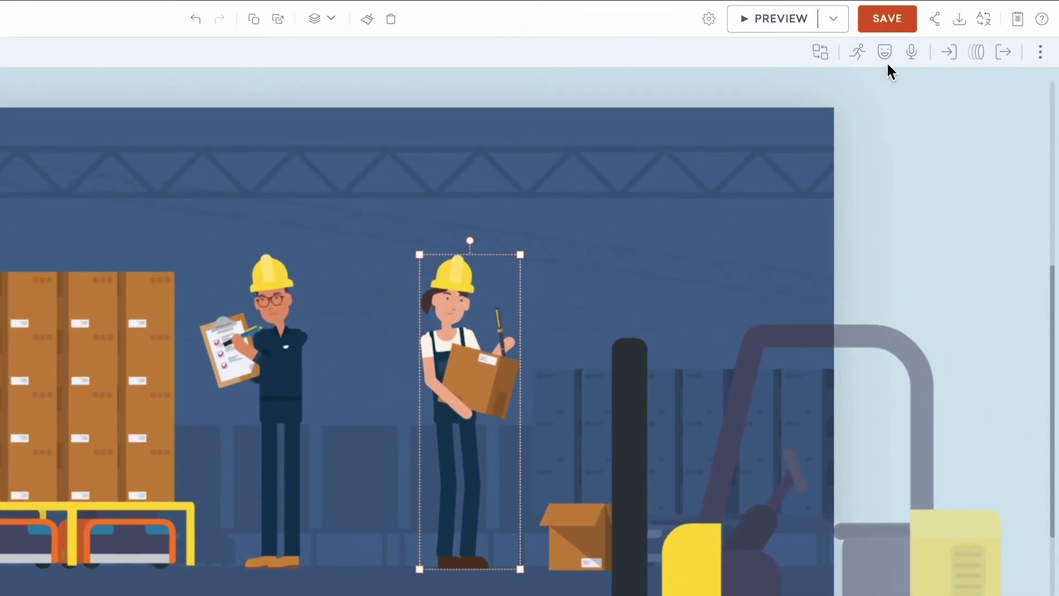
{"action": "left_click", "coordinate": [941, 36]}
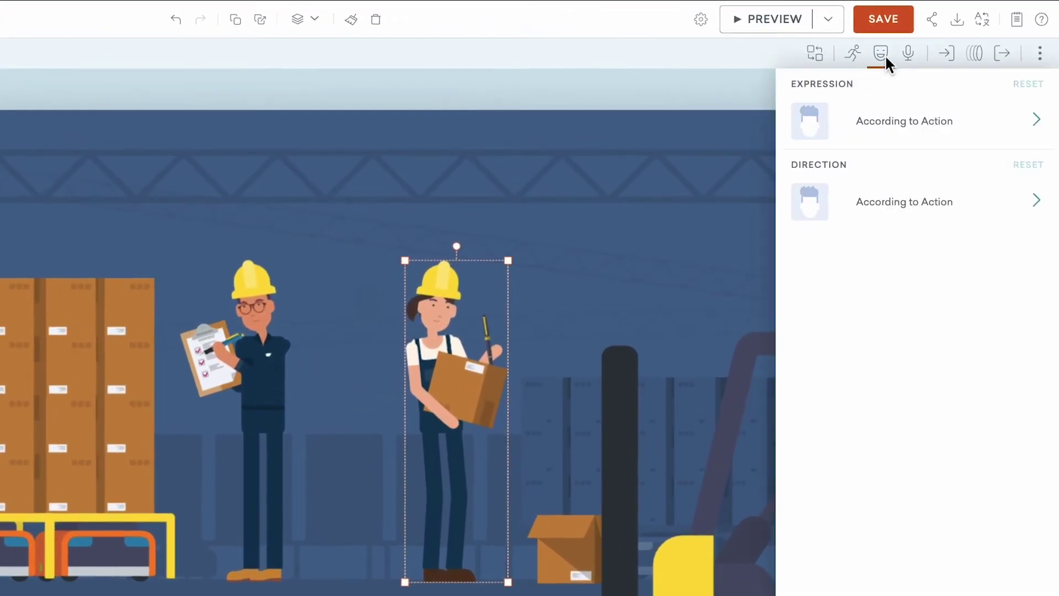
{"action": "left_click", "coordinate": [887, 115]}
{"action": "left_click", "coordinate": [834, 268]}
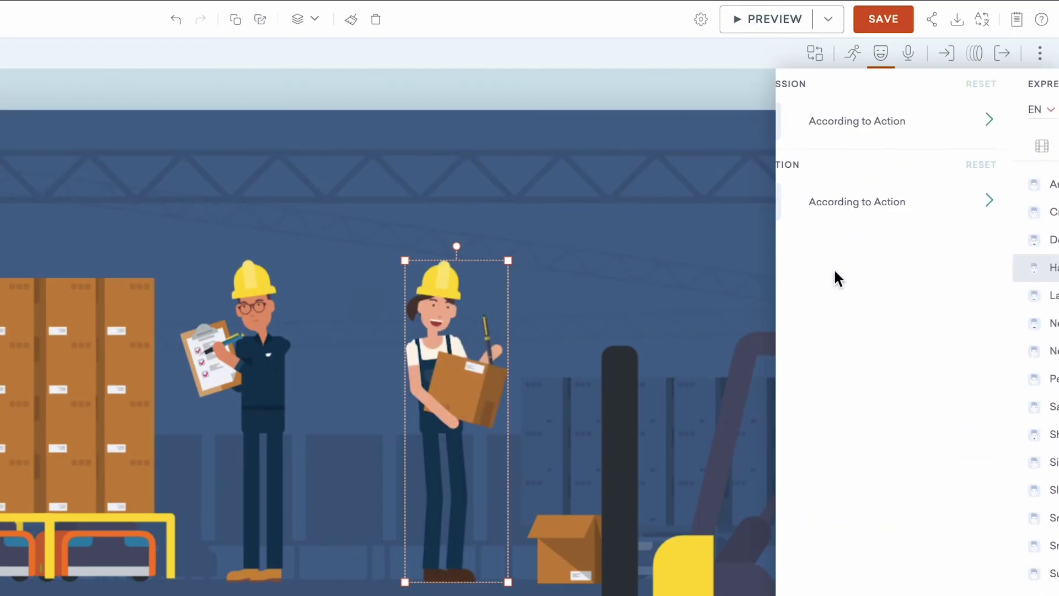
Apply the stacked-boxes carry action, found by searching 'package', to the woman
{"action": "left_click", "coordinate": [855, 54]}
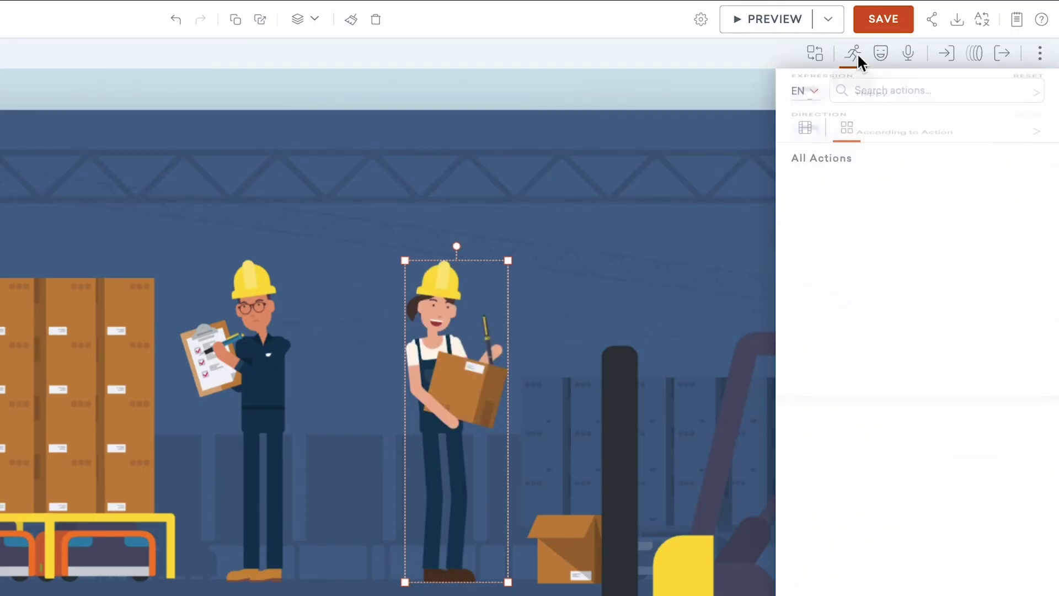
{"action": "left_click", "coordinate": [876, 90]}
{"action": "type", "text": "package"}
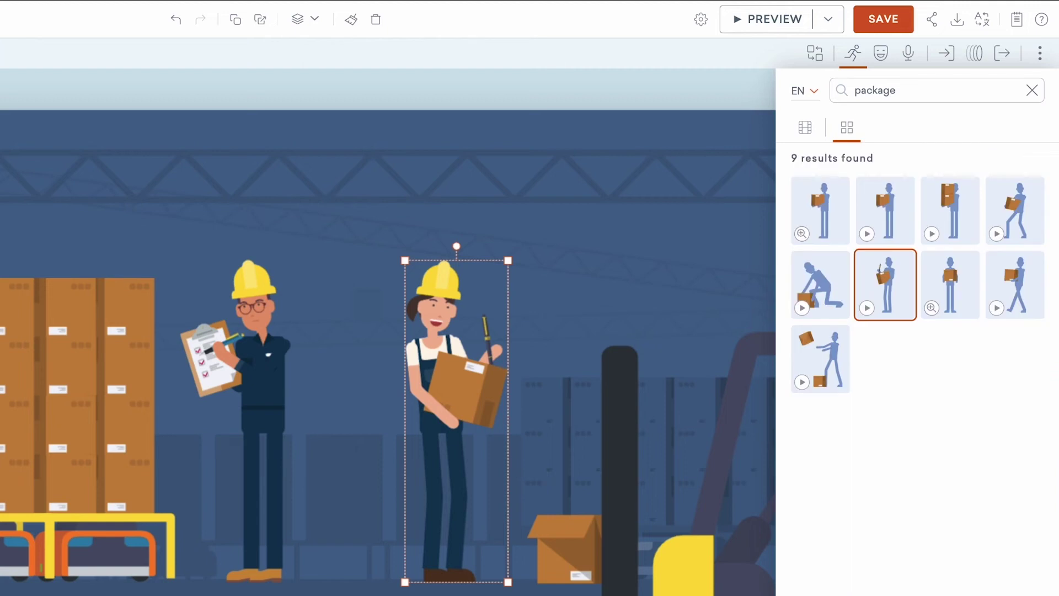
{"action": "left_click", "coordinate": [933, 234]}
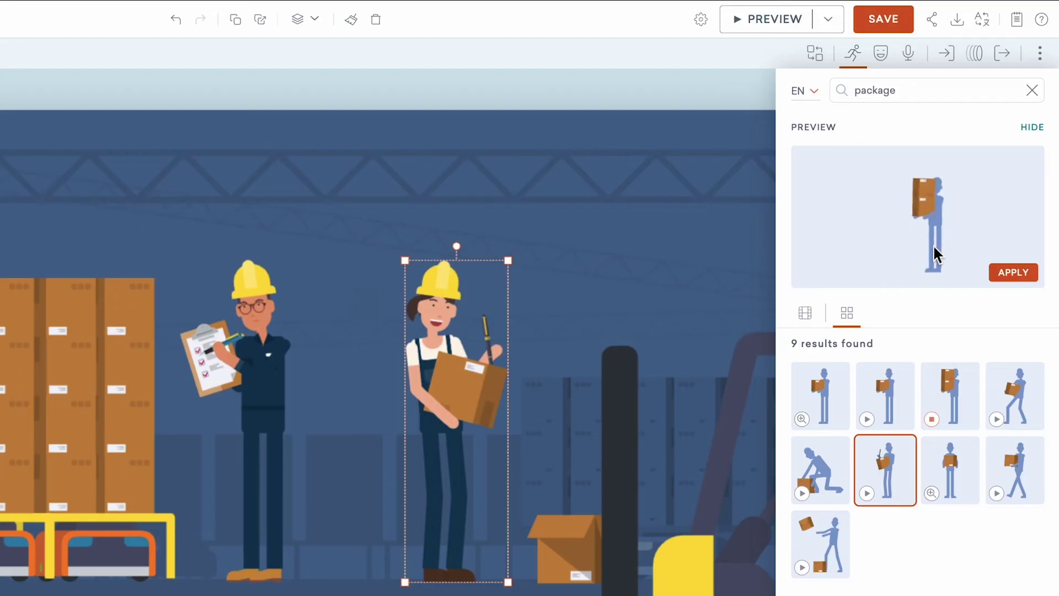
{"action": "left_click", "coordinate": [948, 375]}
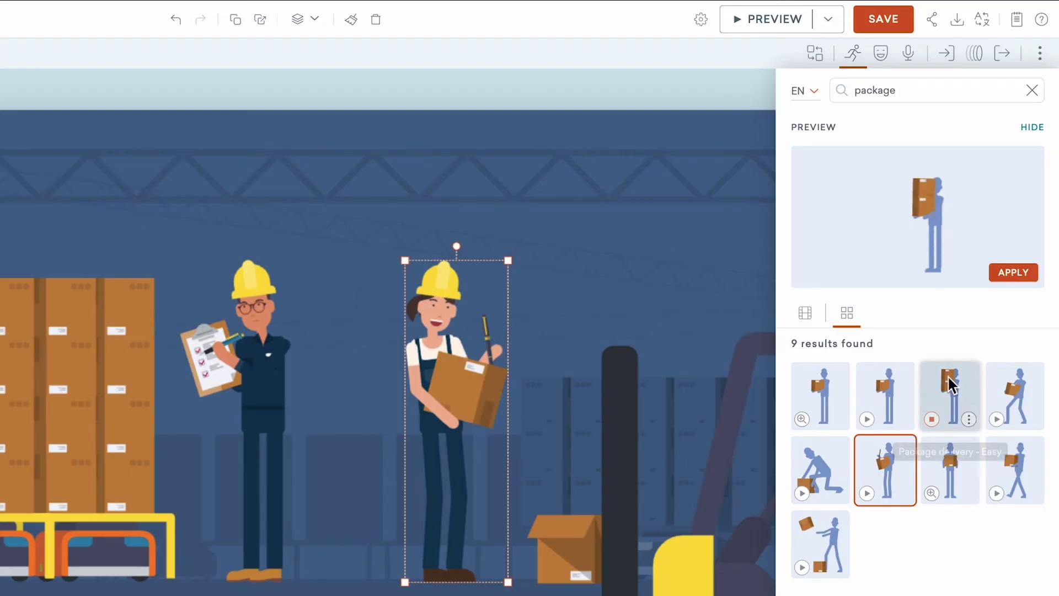
{"action": "key", "text": "Escape"}
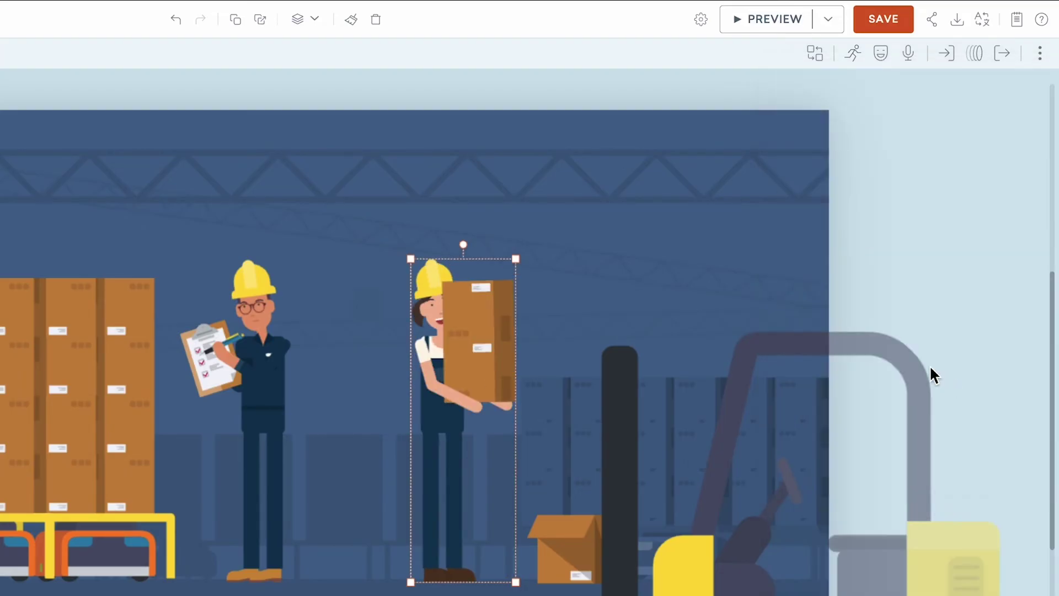
Give the pallet of stacked boxes a horizontal line motion path
{"action": "left_click", "coordinate": [135, 429]}
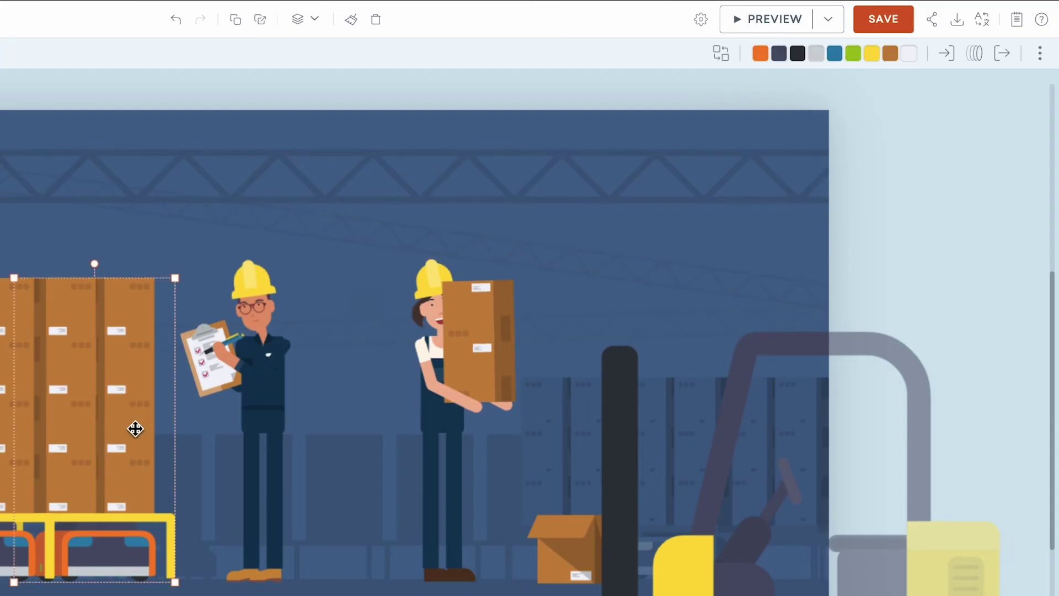
{"action": "left_click", "coordinate": [980, 53]}
{"action": "left_click", "coordinate": [873, 196]}
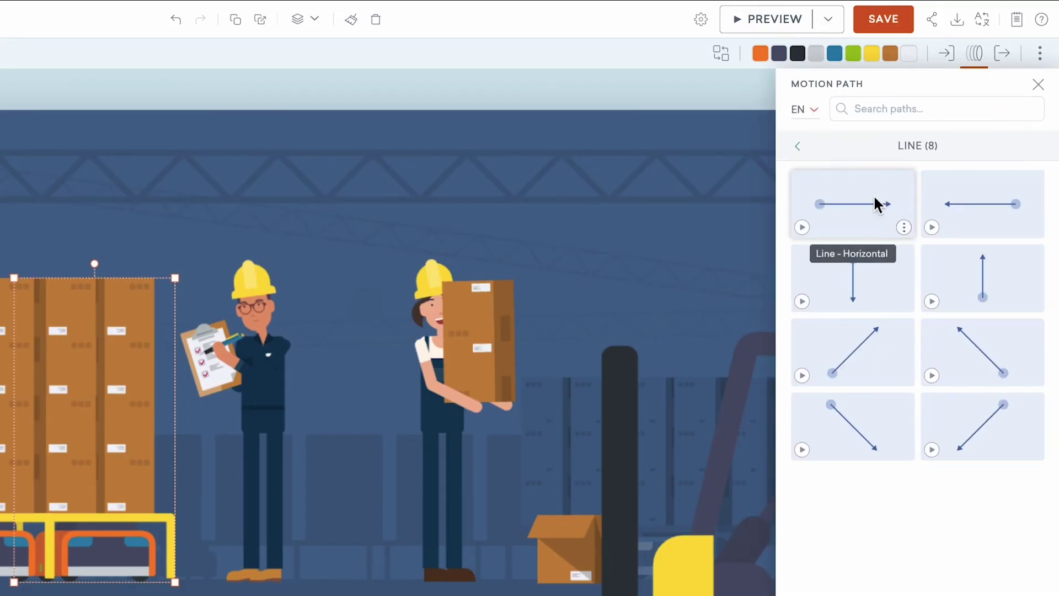
{"action": "left_click", "coordinate": [874, 199]}
Set the scene background Color 1 to light blue #94B3D7
{"action": "left_click", "coordinate": [711, 182]}
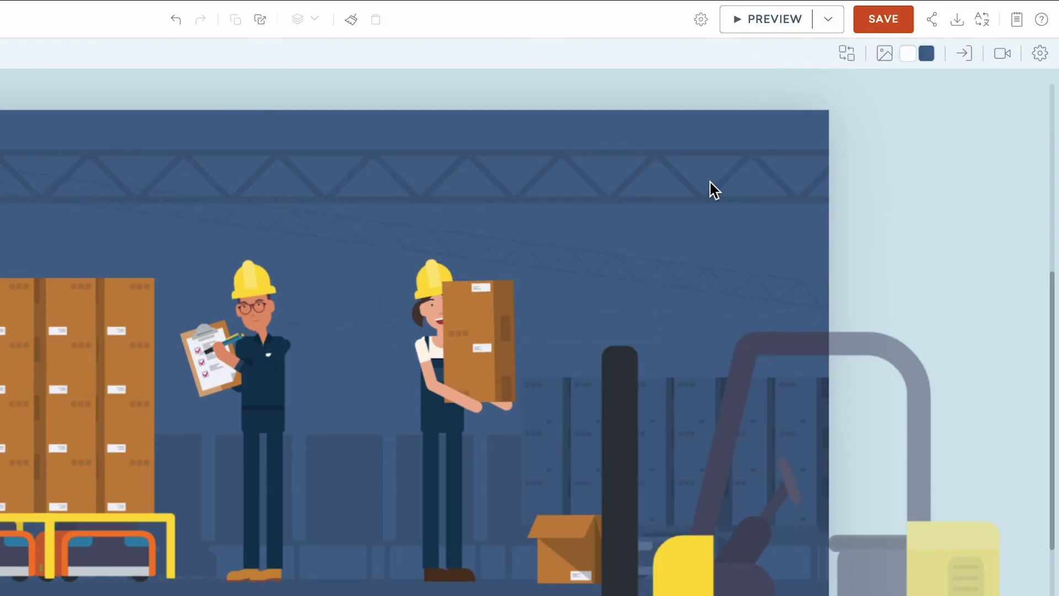
{"action": "left_click", "coordinate": [928, 53]}
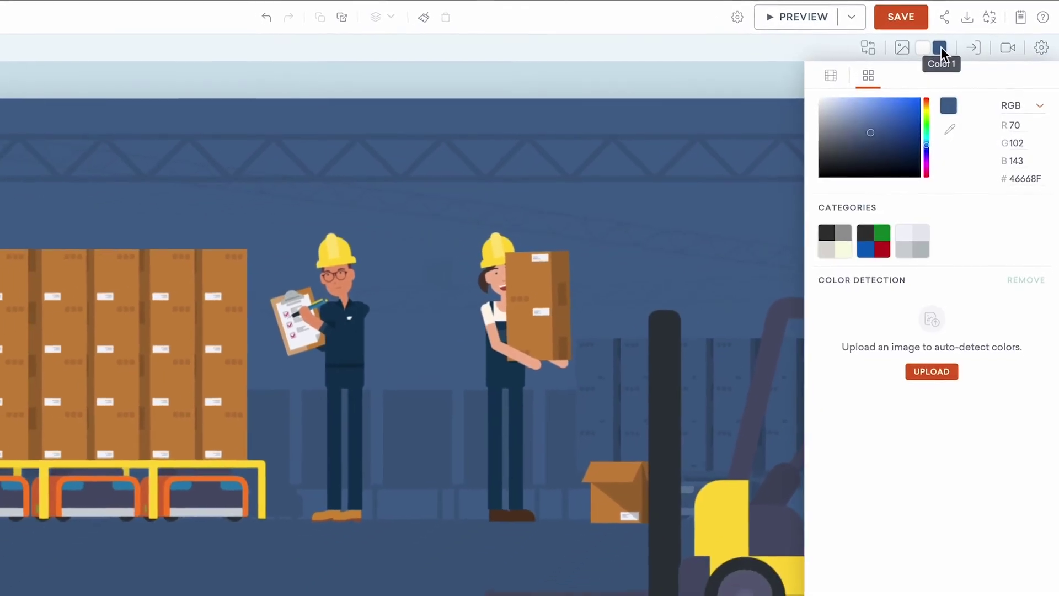
{"action": "left_click_drag", "start_coordinate": [885, 123], "coordinate": [873, 105]}
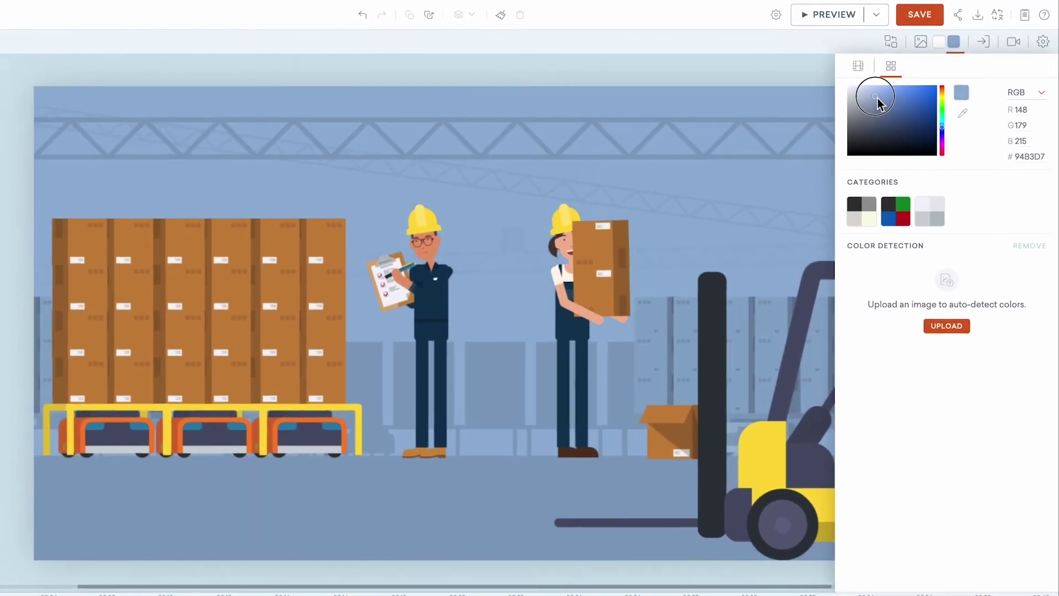
Apply the Circular Reveal transition to scene 2
{"action": "left_click", "coordinate": [988, 43]}
{"action": "left_click", "coordinate": [949, 95]}
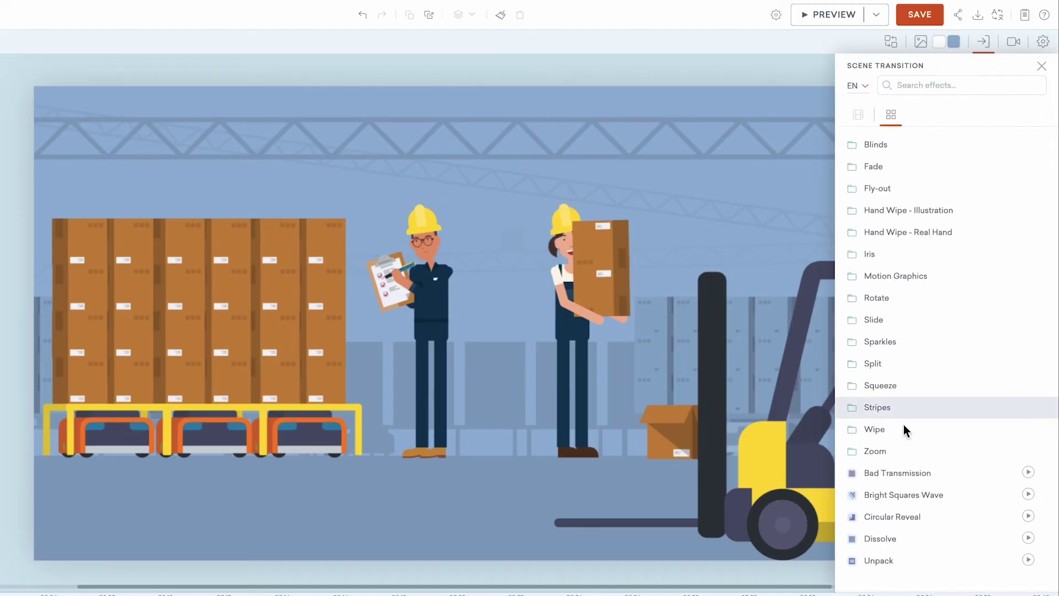
{"action": "left_click", "coordinate": [882, 515]}
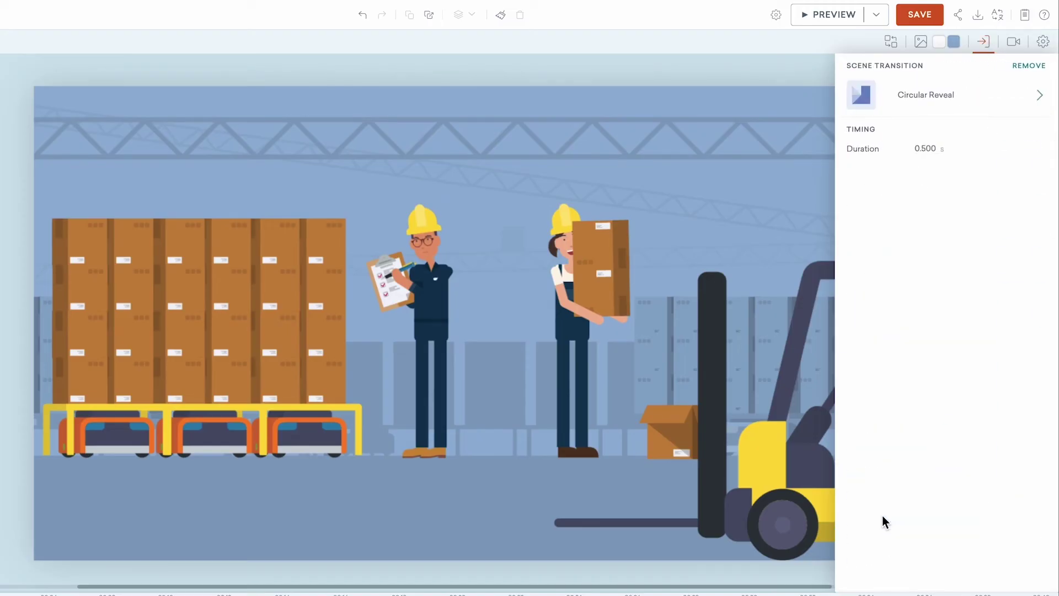
Add a zoomed-in camera with a movement panning right across the warehouse
{"action": "left_click", "coordinate": [1012, 41]}
{"action": "left_click", "coordinate": [960, 88]}
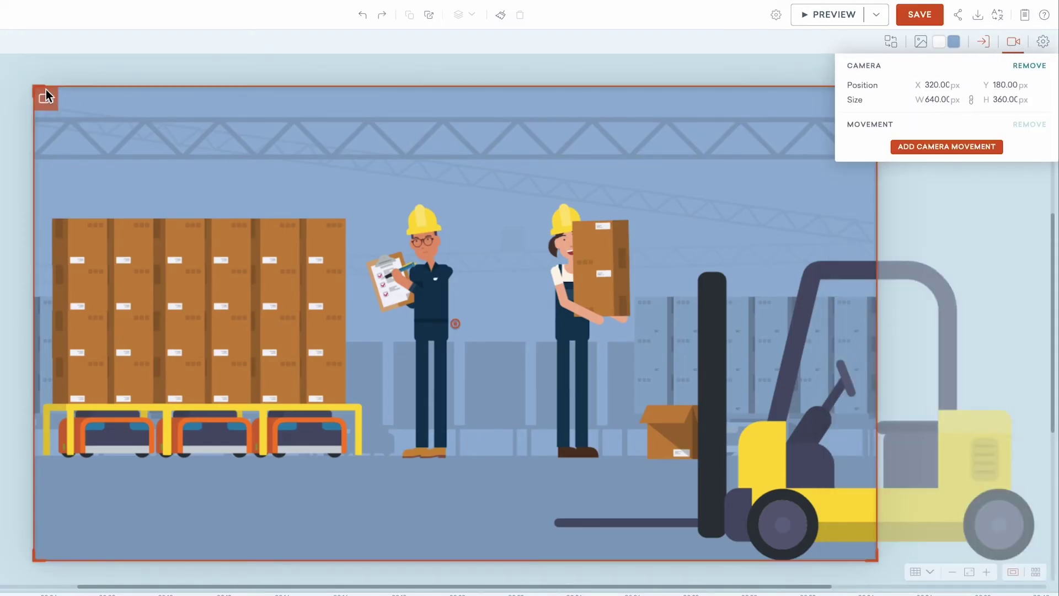
{"action": "left_click_drag", "start_coordinate": [41, 95], "coordinate": [39, 138]}
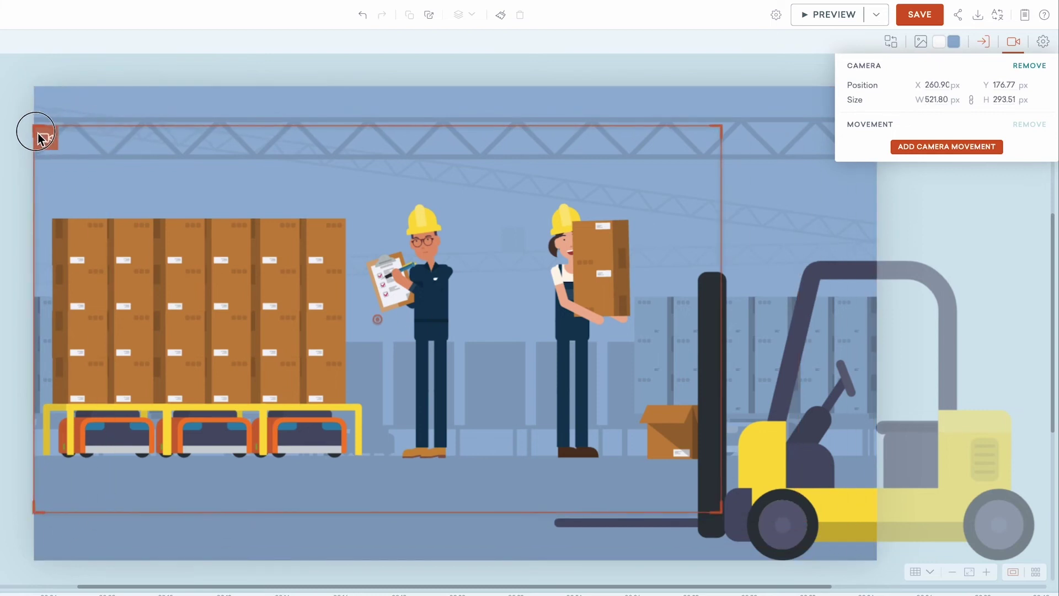
{"action": "left_click", "coordinate": [910, 147]}
{"action": "left_click_drag", "start_coordinate": [53, 143], "coordinate": [229, 135]}
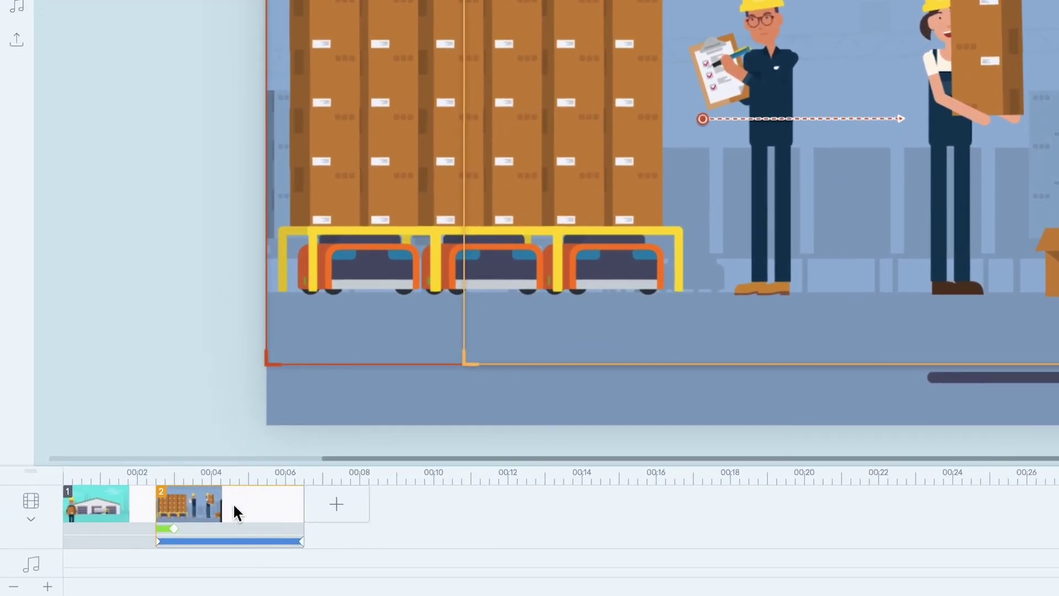
Move scene 2 to start right after scene 1 and lengthen it to about 7 s
{"action": "left_click_drag", "start_coordinate": [233, 502], "coordinate": [297, 507]}
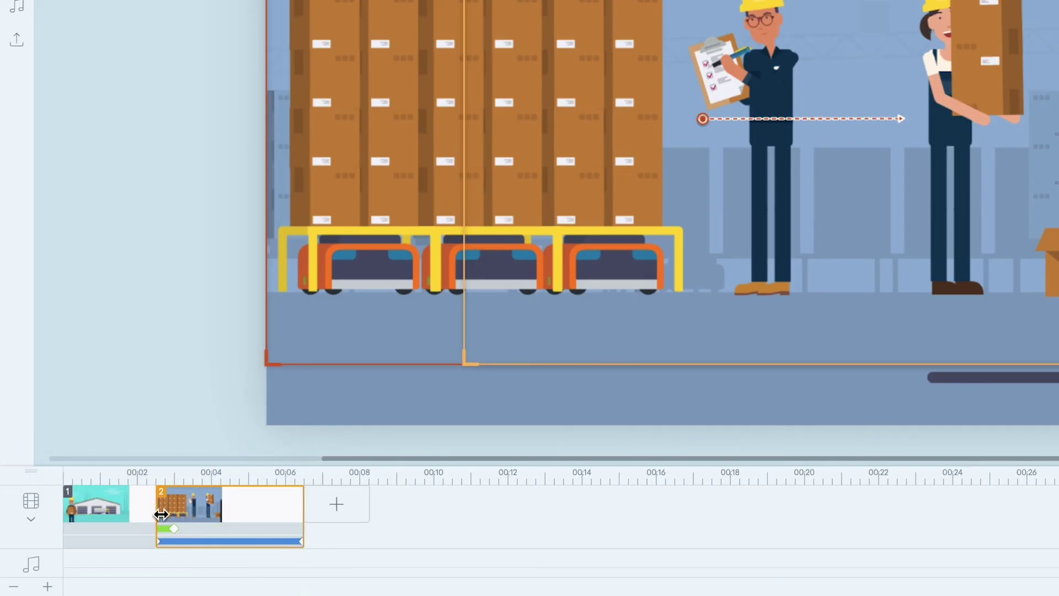
{"action": "left_click_drag", "start_coordinate": [160, 514], "coordinate": [133, 513]}
{"action": "left_click_drag", "start_coordinate": [280, 514], "coordinate": [315, 513]}
{"action": "left_click", "coordinate": [307, 514]}
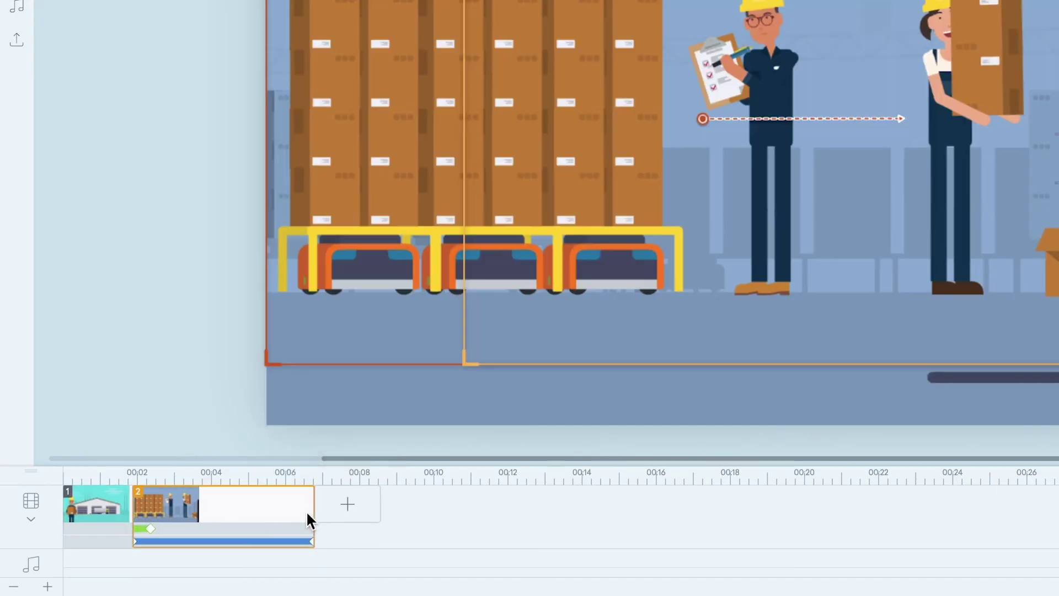
Expand the object tracks, zoom the timeline, and delay the robot's motion path by 0.5 s
{"action": "left_click", "coordinate": [32, 520]}
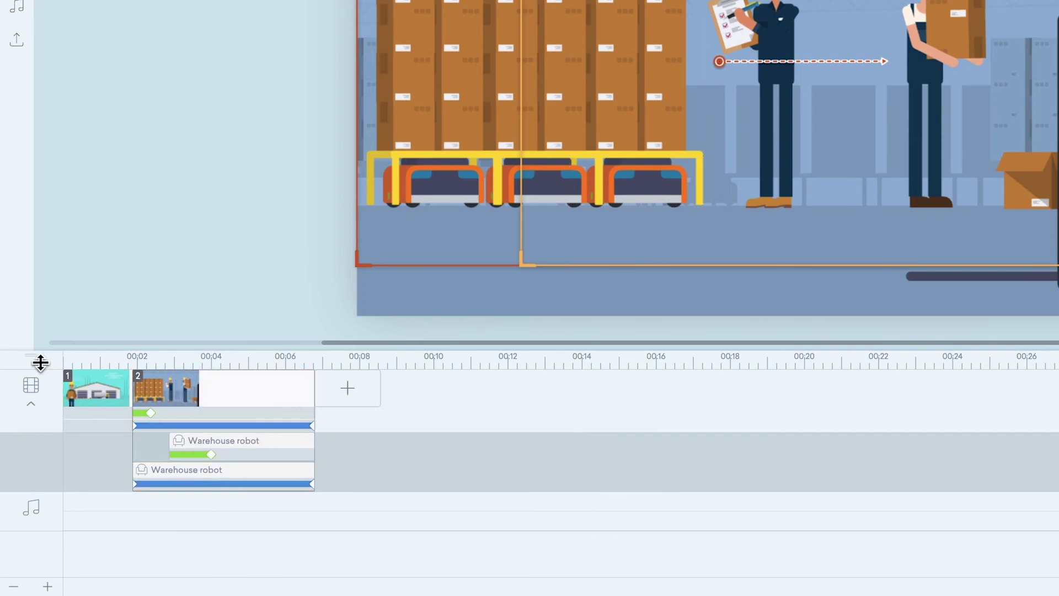
{"action": "left_click_drag", "start_coordinate": [41, 360], "coordinate": [59, 327]}
{"action": "left_click", "coordinate": [47, 587]}
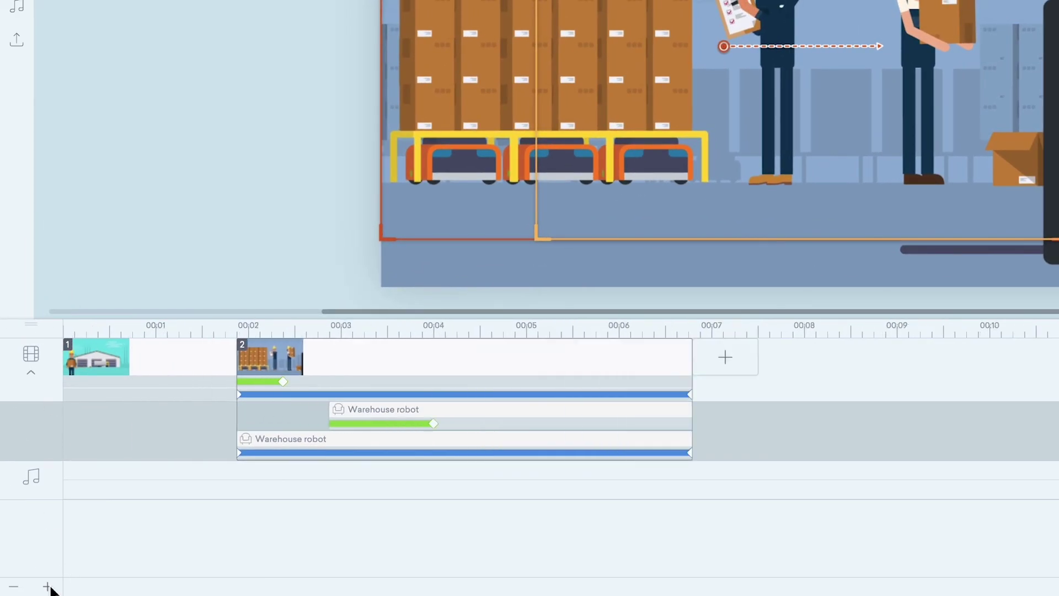
{"action": "left_click_drag", "start_coordinate": [436, 419], "coordinate": [411, 419]}
{"action": "left_click_drag", "start_coordinate": [316, 457], "coordinate": [383, 464]}
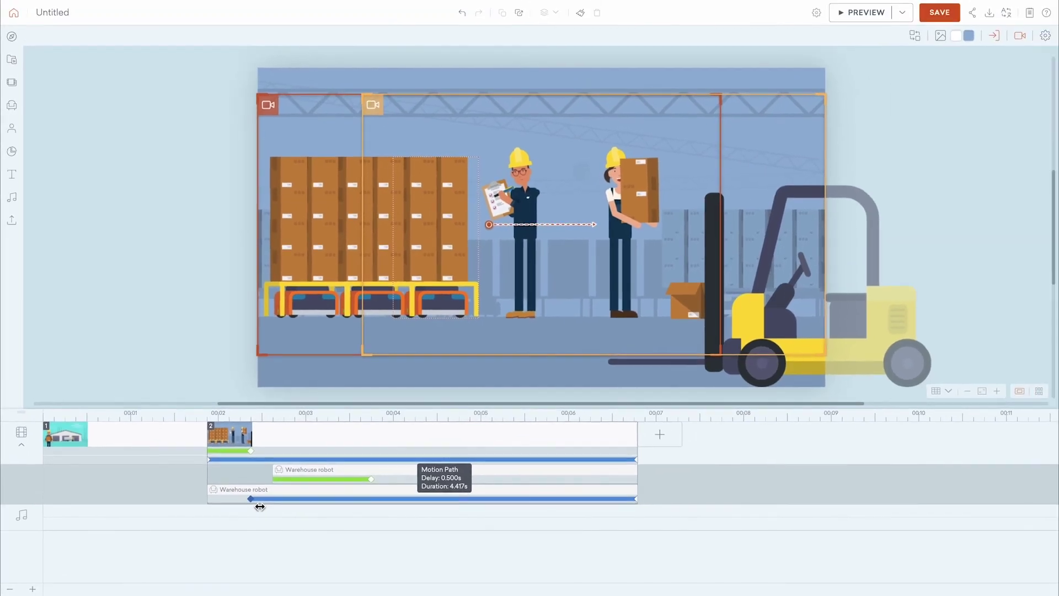
Preview the scene, then replay the video from the start
{"action": "left_click", "coordinate": [854, 12]}
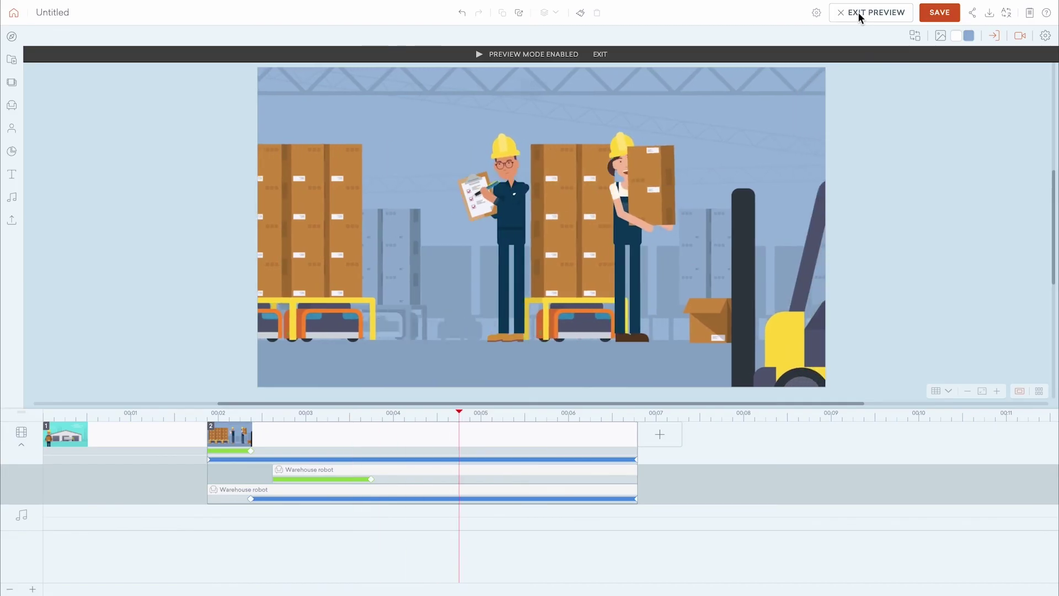
{"action": "left_click", "coordinate": [860, 16]}
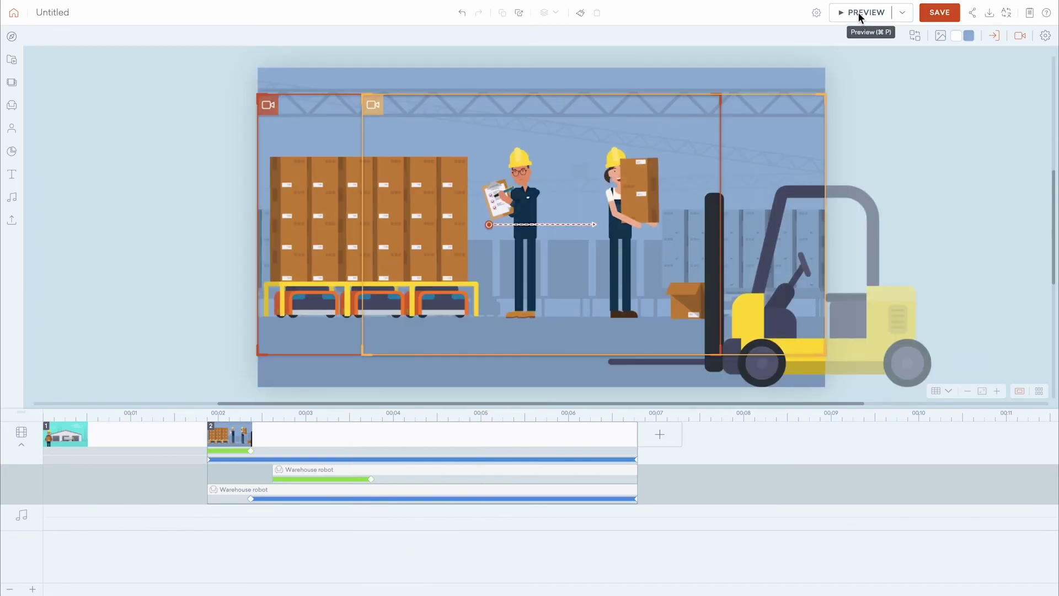
{"action": "left_click", "coordinate": [903, 15]}
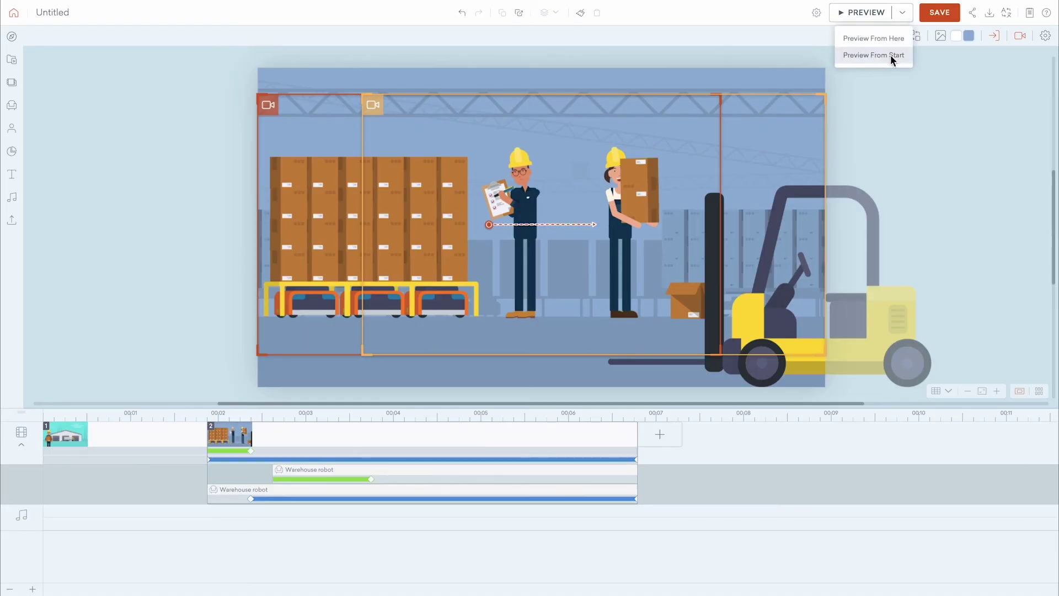
{"action": "left_click", "coordinate": [892, 56]}
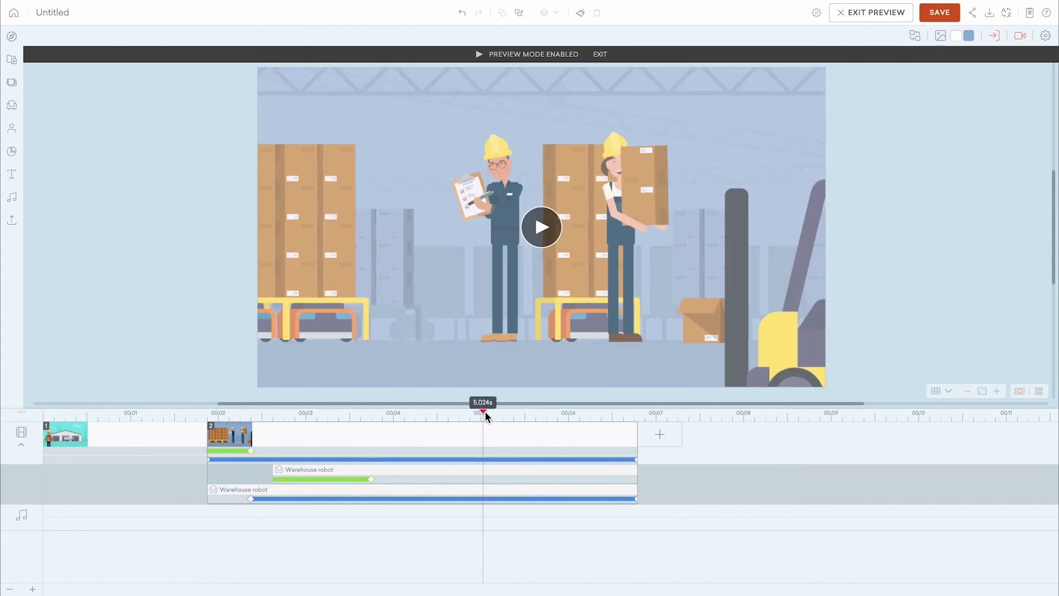
Start the upper Warehouse robot clip at 2.292 s and exit preview
{"action": "left_click_drag", "start_coordinate": [487, 417], "coordinate": [287, 432]}
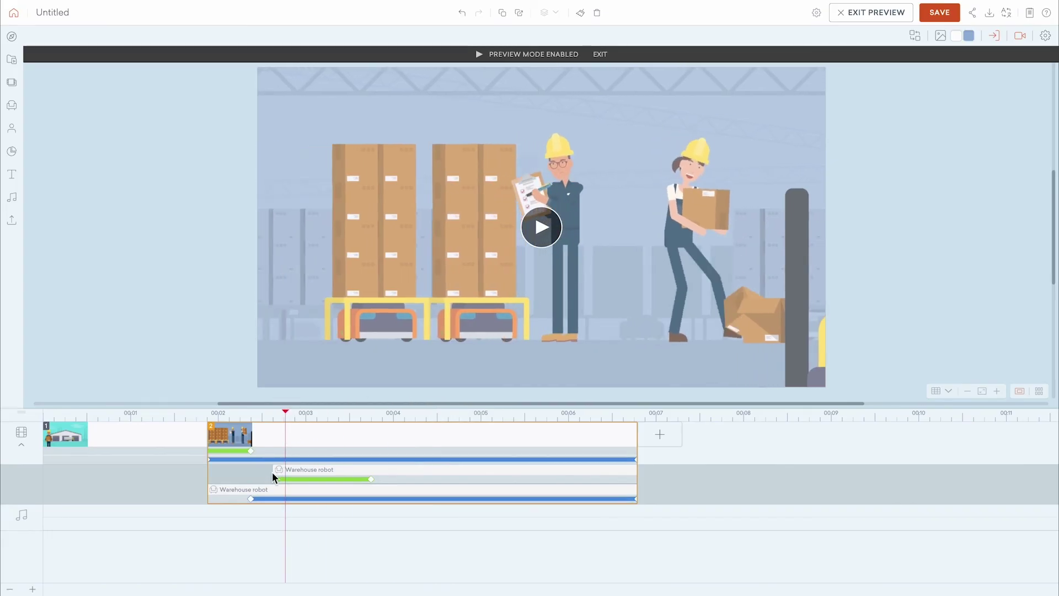
{"action": "left_click_drag", "start_coordinate": [273, 472], "coordinate": [242, 478]}
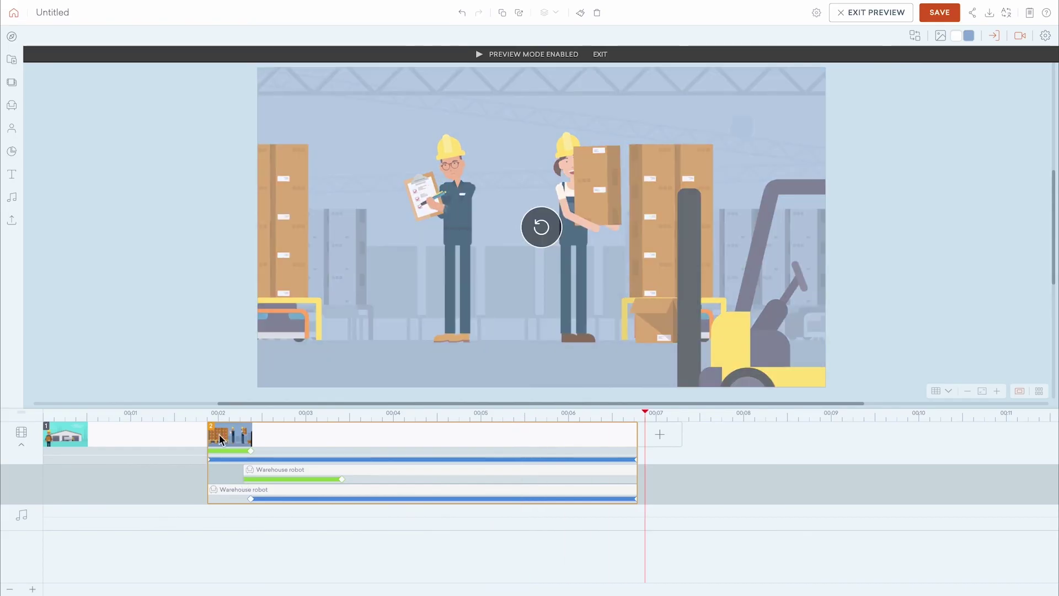
{"action": "left_click", "coordinate": [170, 238]}
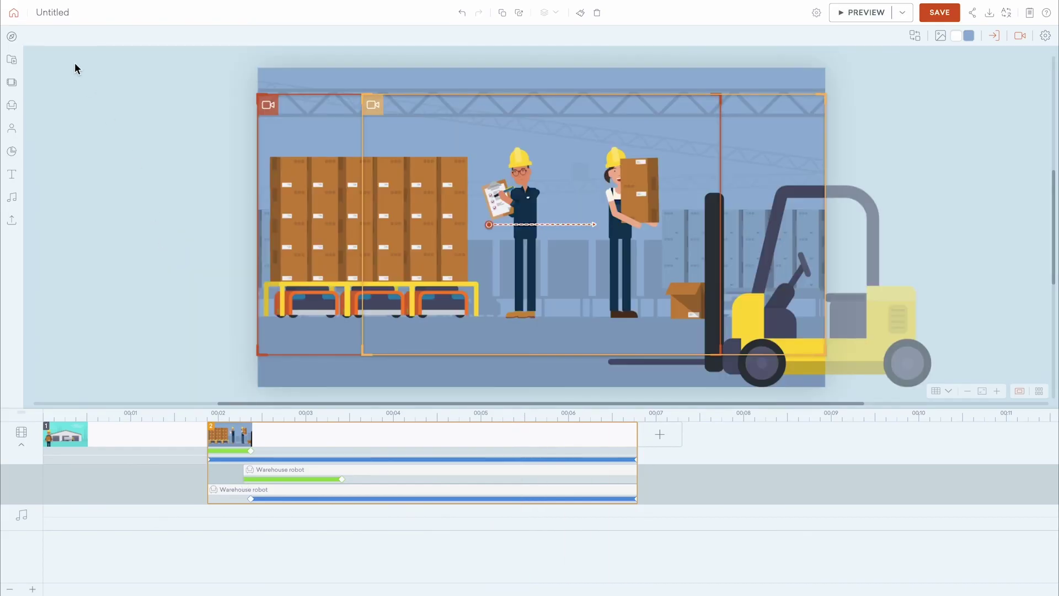
Title the project 'Warehouse Training', then read the Help article on motion paths showing size change
{"action": "left_click", "coordinate": [70, 15]}
{"action": "key", "text": "Return"}
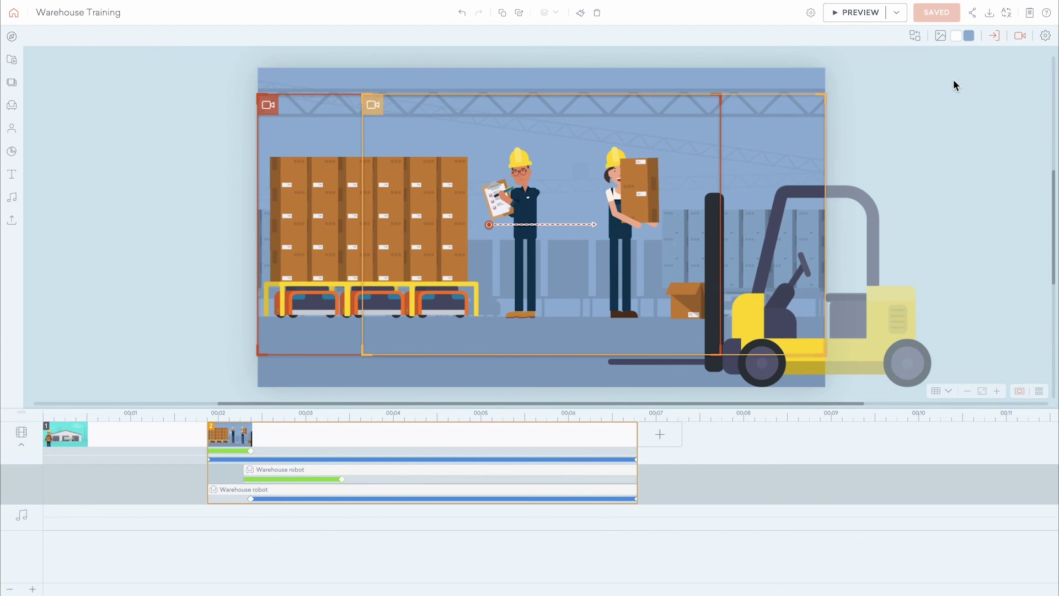
{"action": "left_click", "coordinate": [1048, 14]}
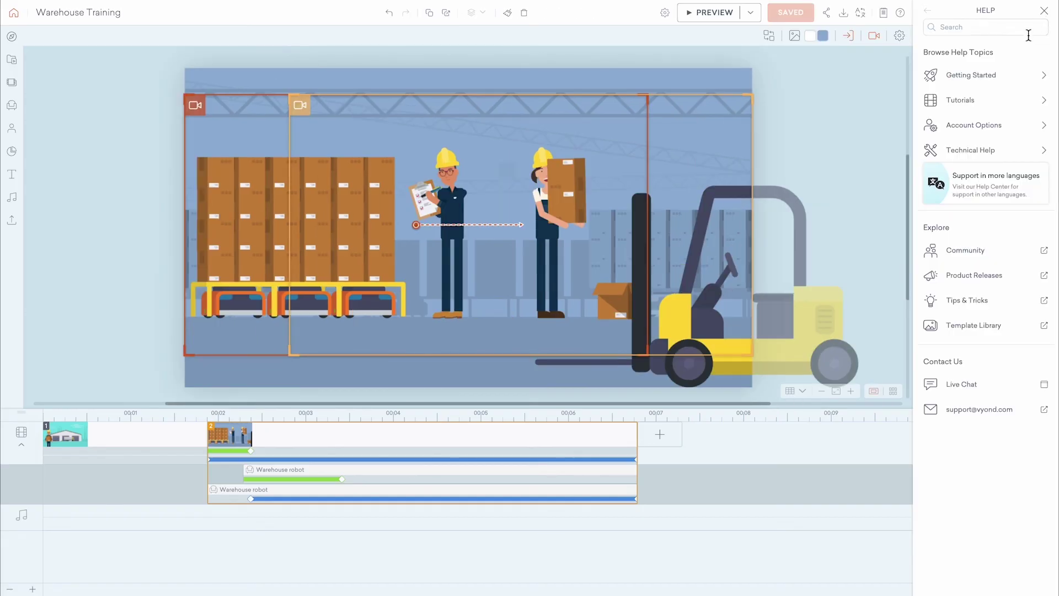
{"action": "left_click", "coordinate": [1001, 81]}
{"action": "scroll", "coordinate": [1000, 81], "scroll_direction": "down", "scroll_amount": 2}
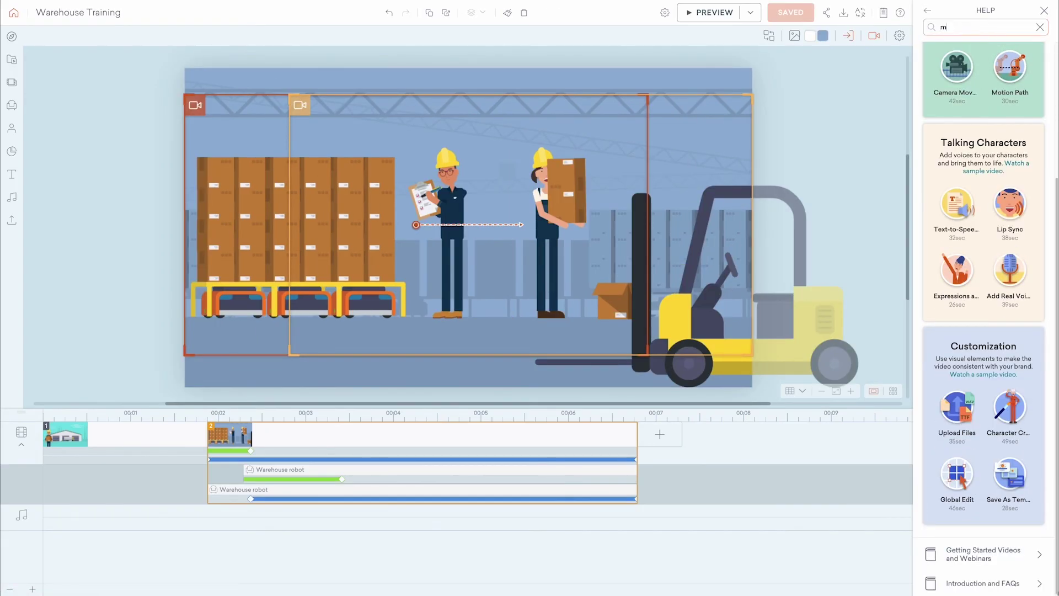
{"action": "type", "text": "motion path"}
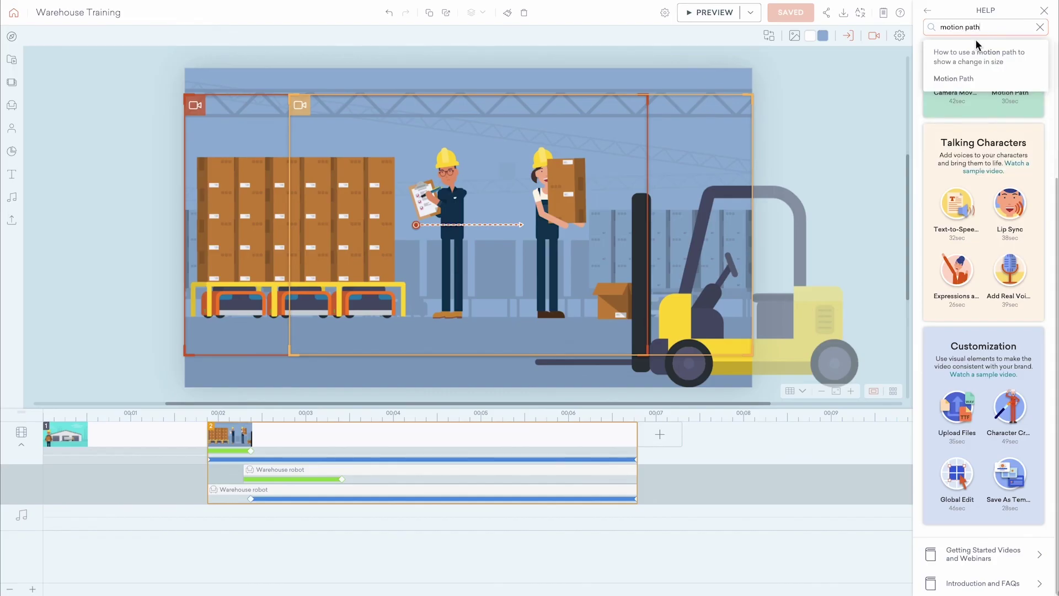
{"action": "left_click", "coordinate": [981, 53]}
{"action": "scroll", "coordinate": [982, 58], "scroll_direction": "down", "scroll_amount": 5}
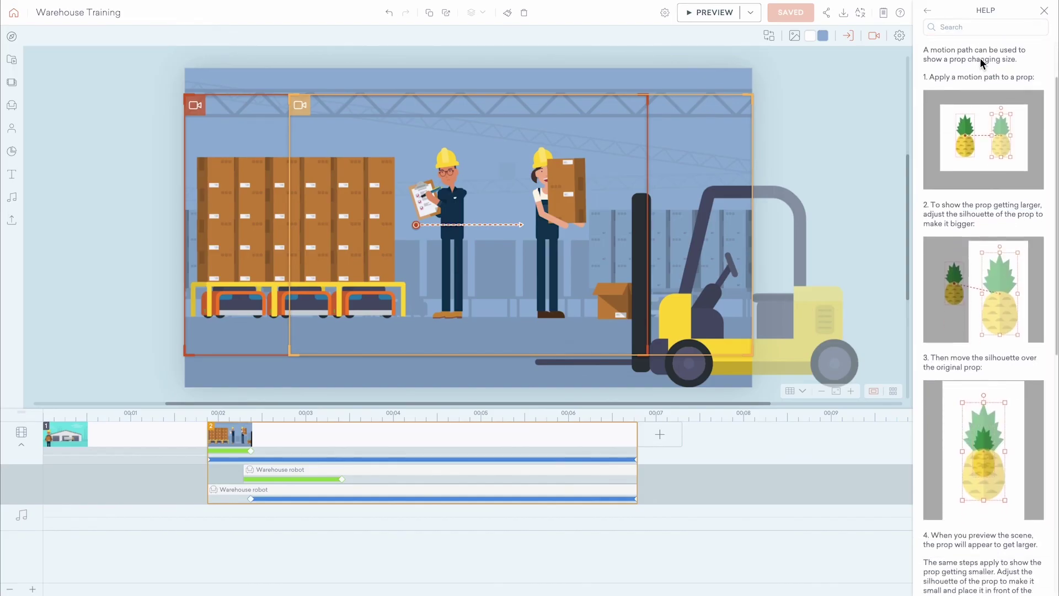
{"action": "left_click", "coordinate": [1045, 12]}
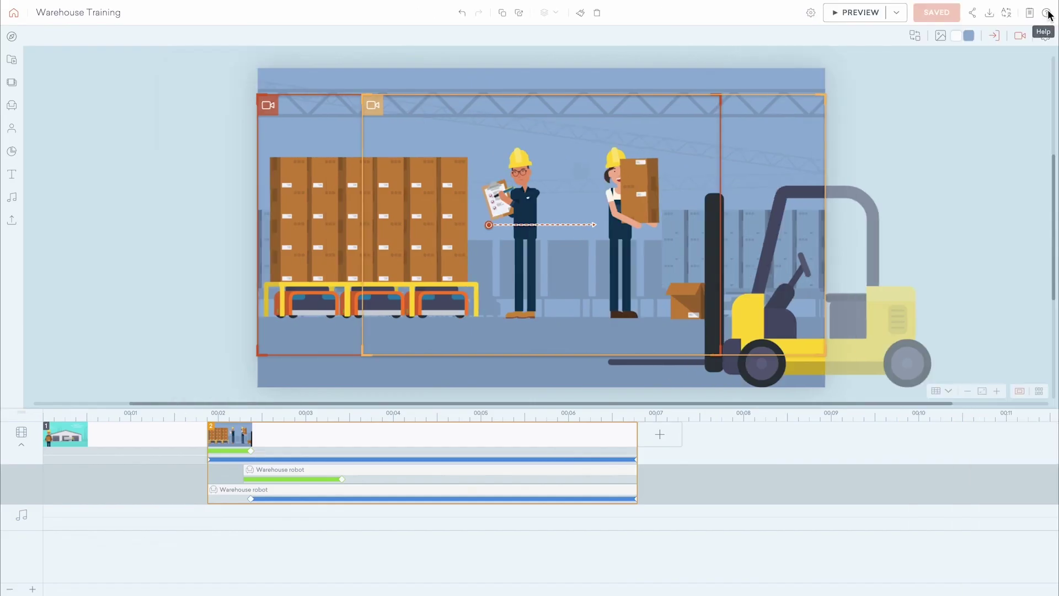